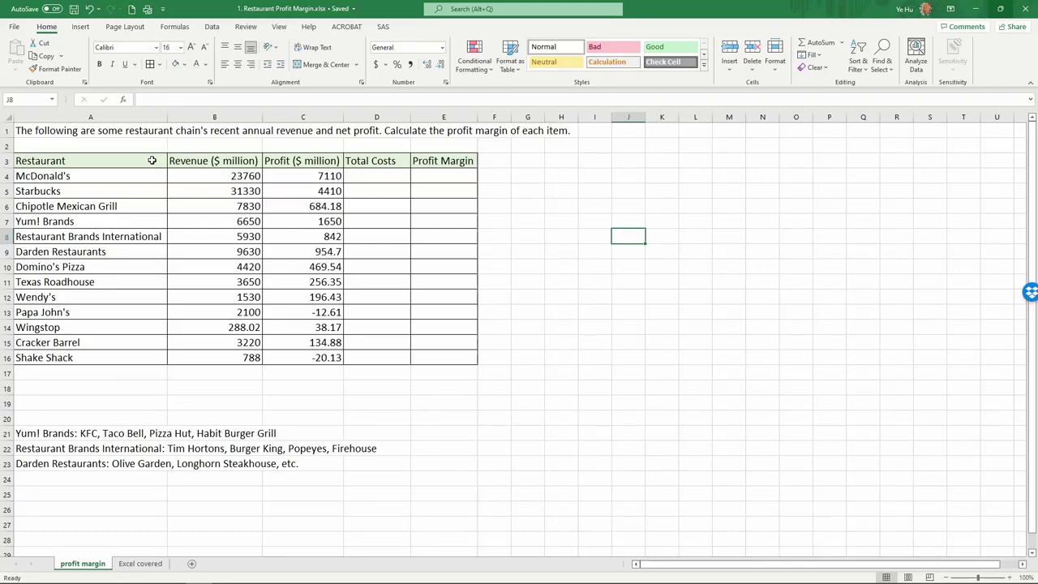
Step: Select the revenue and profit figures in B4:C16
left_click(136, 174)
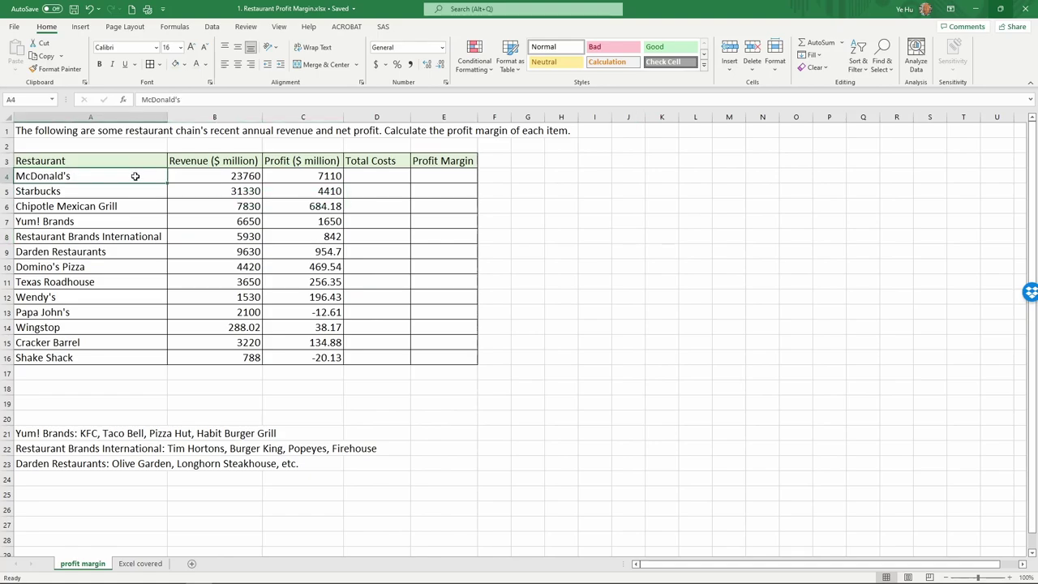
left_click(138, 193)
left_click(138, 204)
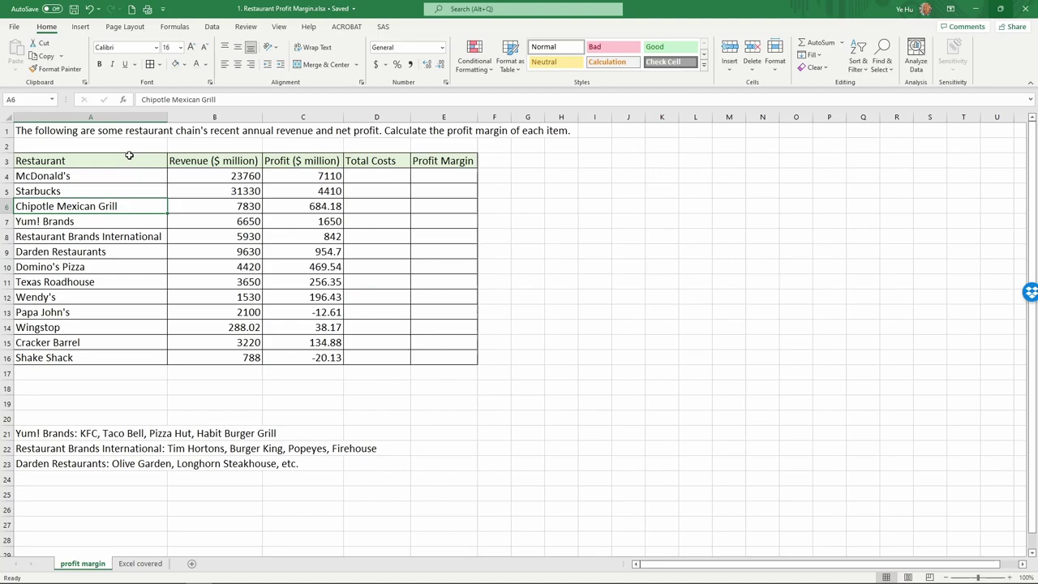
left_click(209, 162)
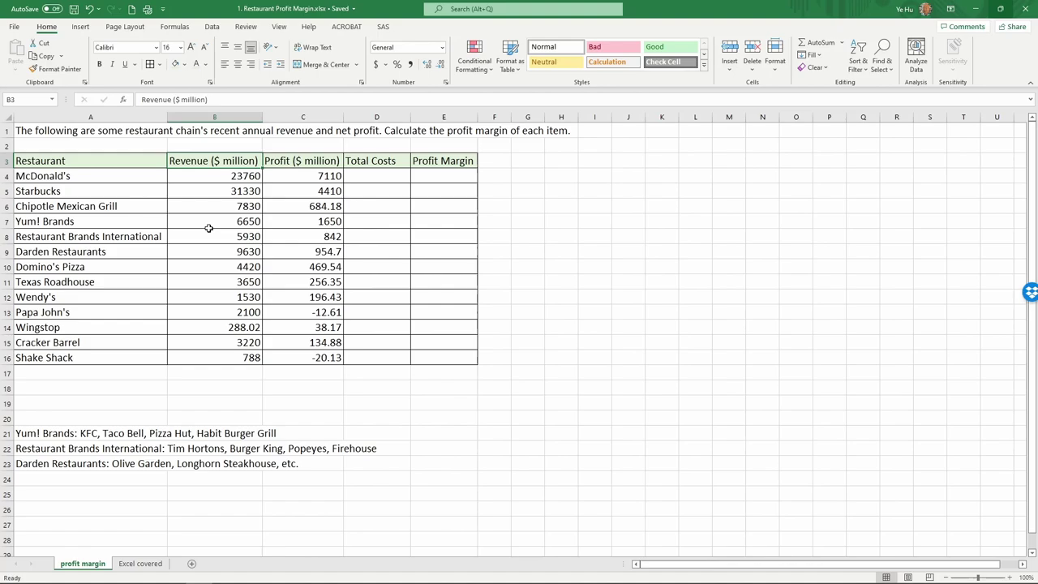
left_click(287, 163)
left_click_drag(236, 176, 287, 355)
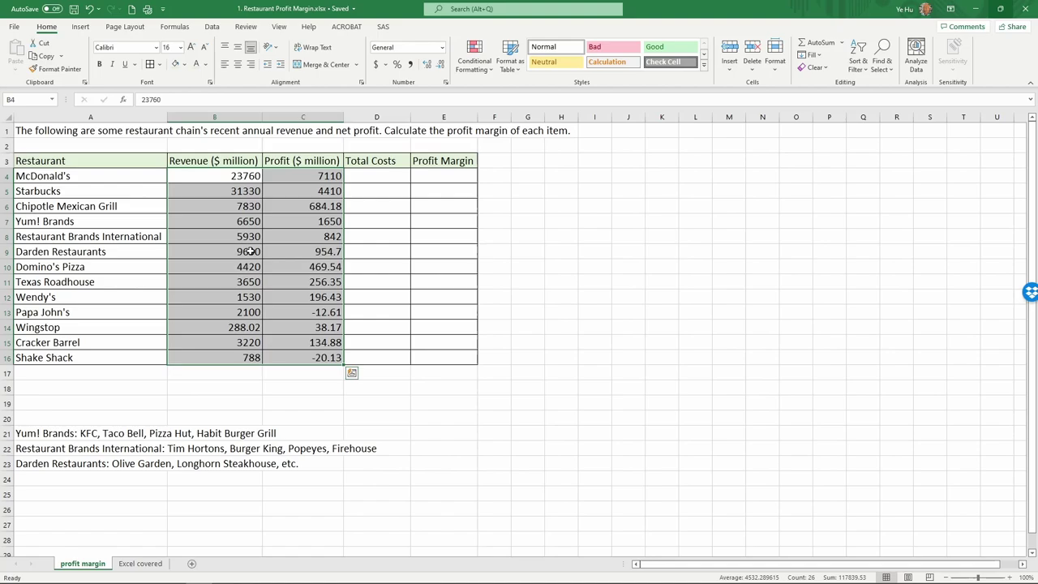
left_click(234, 180)
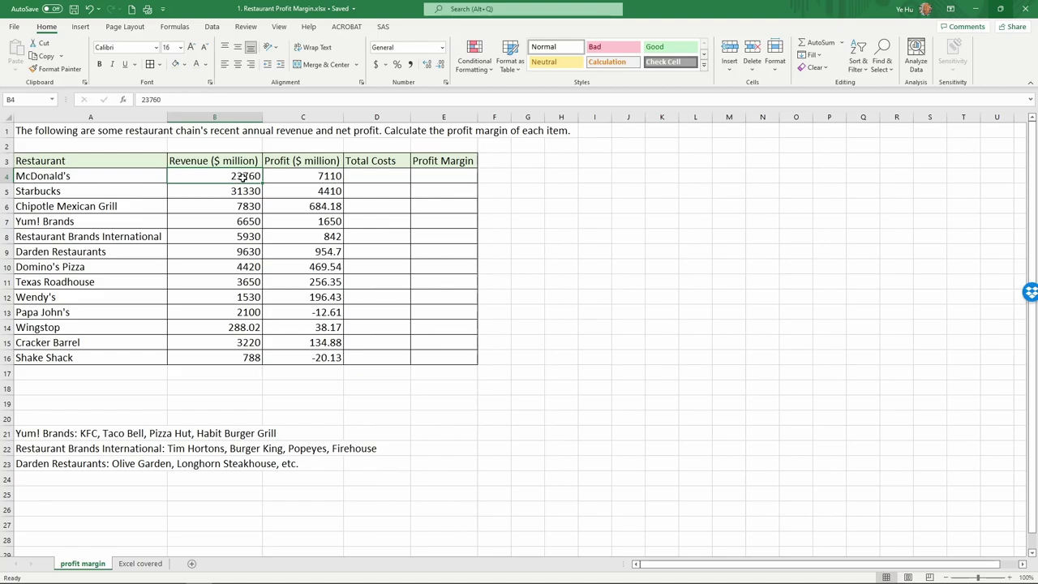
left_click_drag(235, 176, 298, 349)
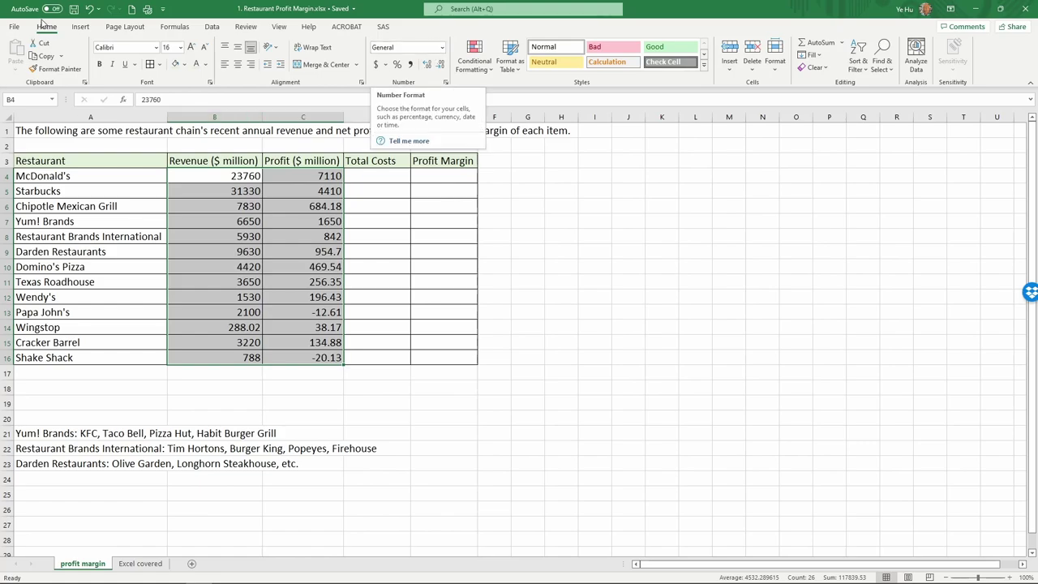
Step: Format the selected figures as Currency with zero decimal places, e.g. $23,760
left_click(442, 48)
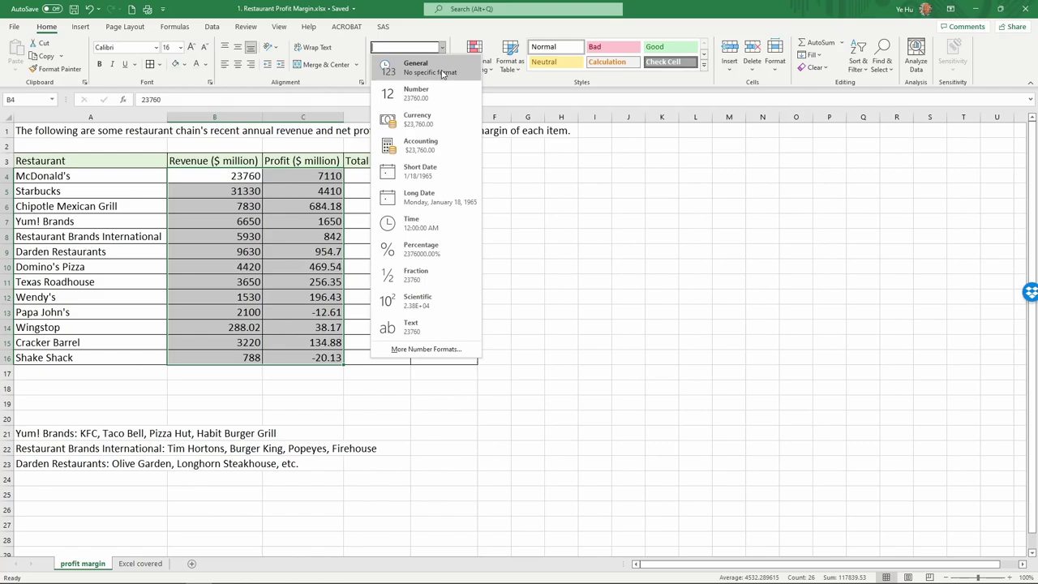
left_click(436, 127)
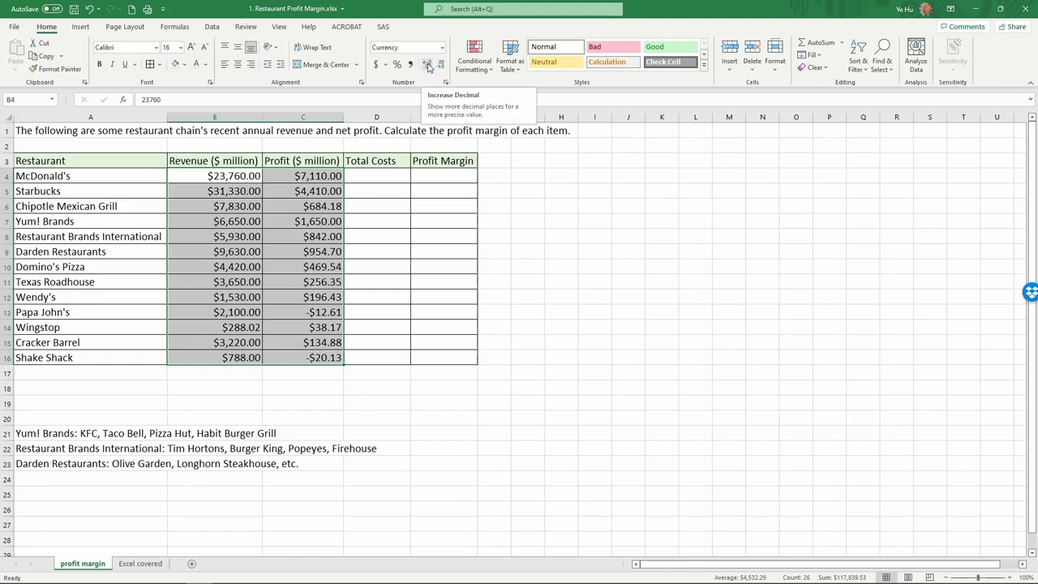
left_click(429, 65)
left_click(429, 66)
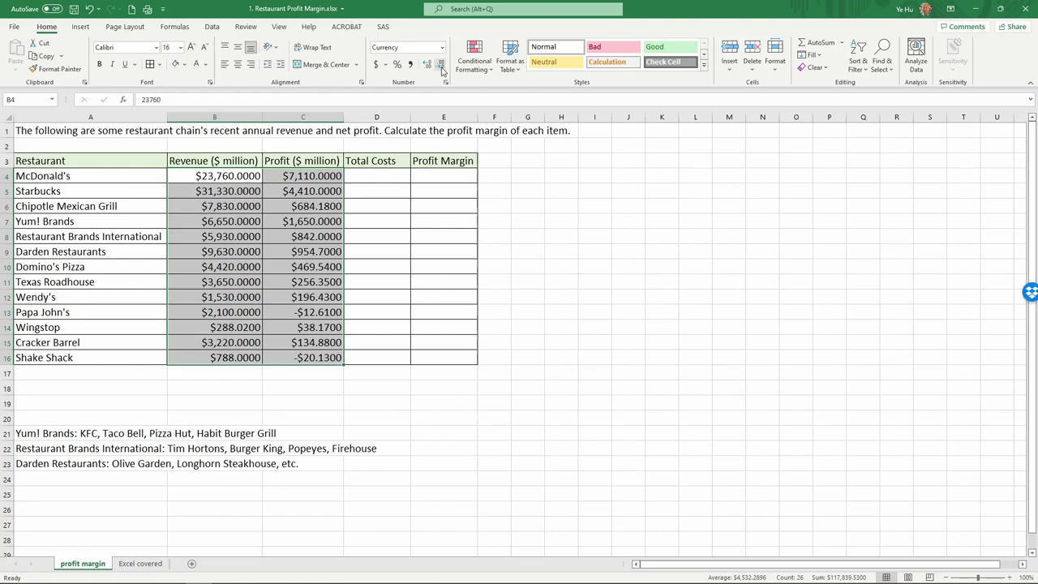
left_click(441, 69)
left_click(441, 68)
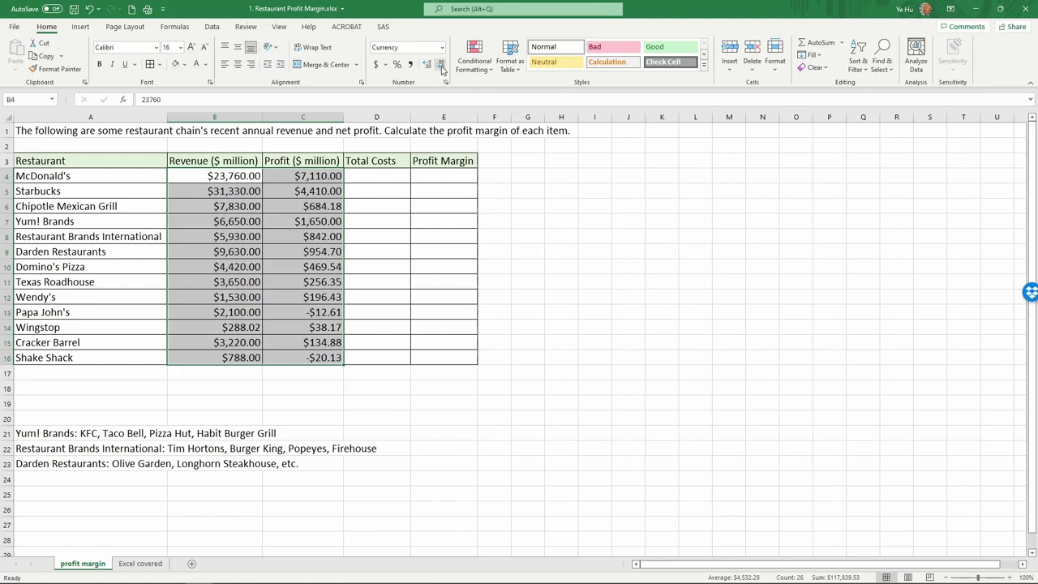
left_click(441, 68)
left_click(441, 68)
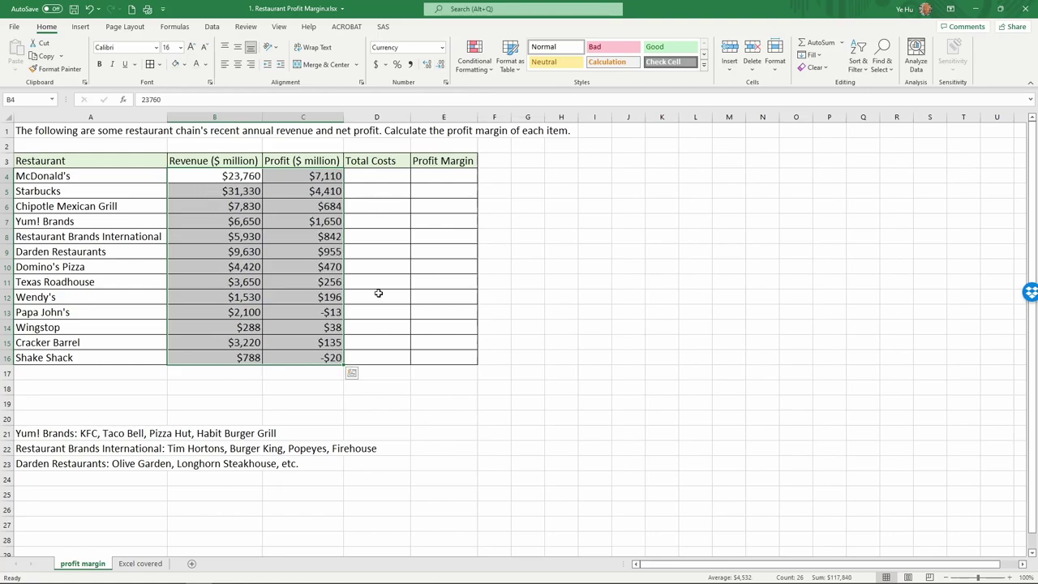
left_click(387, 174)
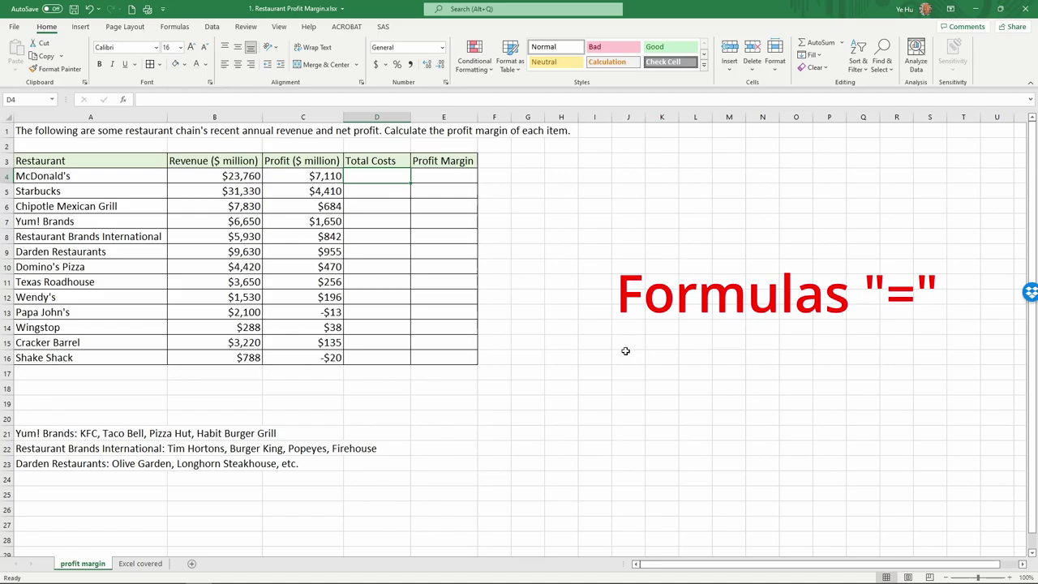
Step: Enter =B4-C4 in D4 so McDonald's total costs show $16,650
type("=")
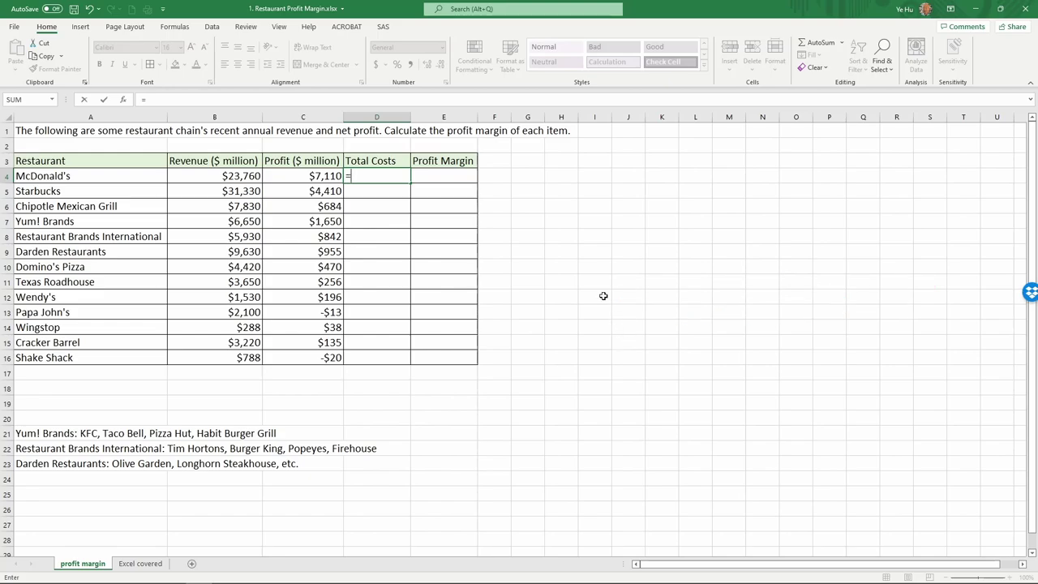
left_click(239, 175)
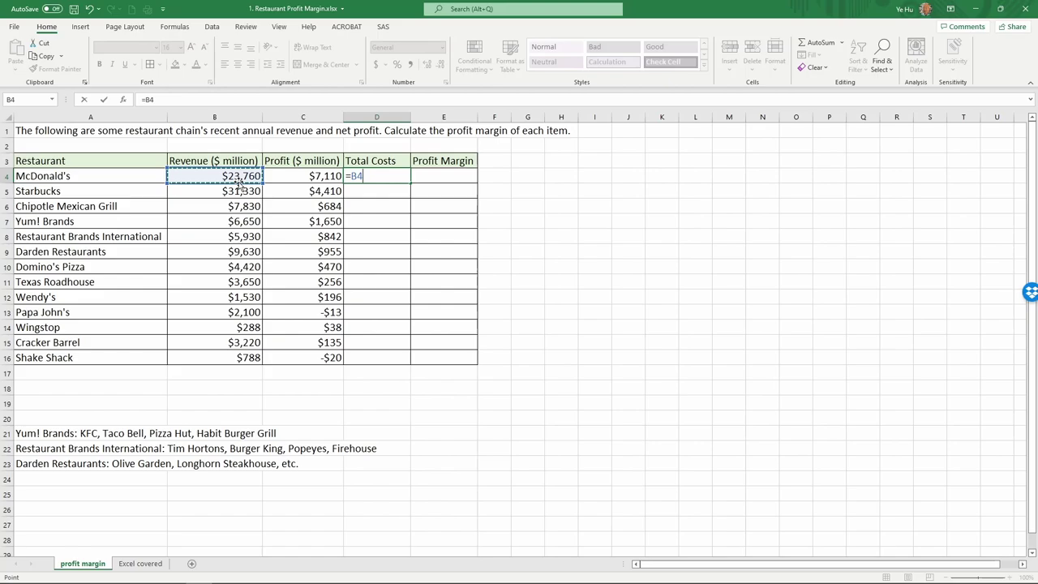
type("-")
type("c4")
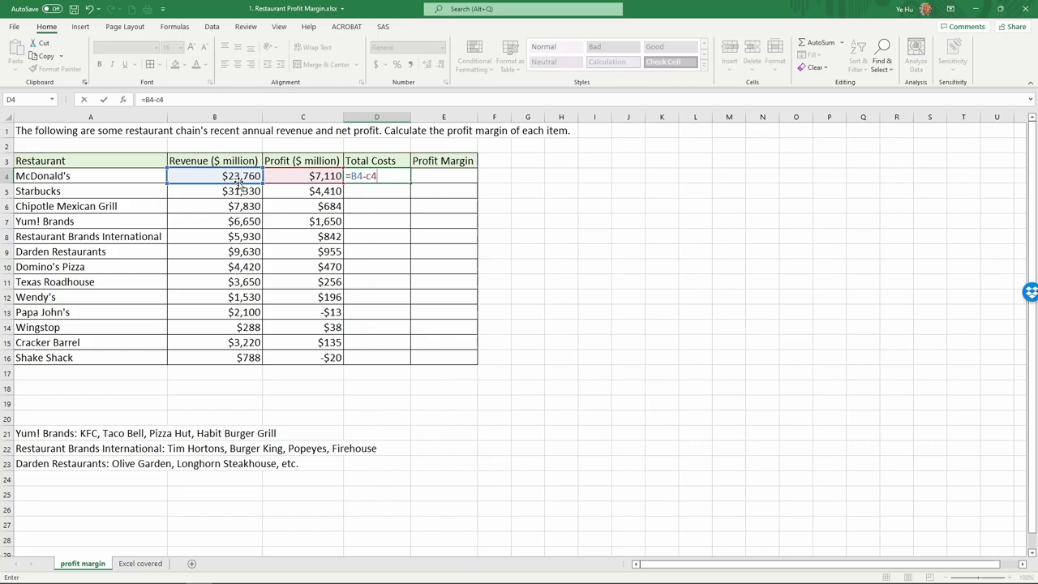
key("Return")
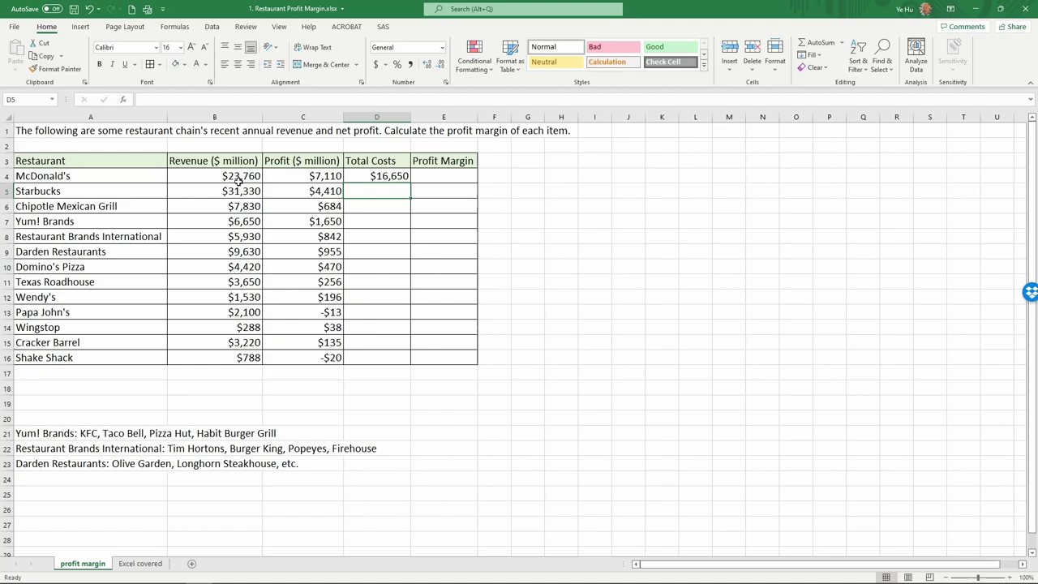
left_click(374, 179)
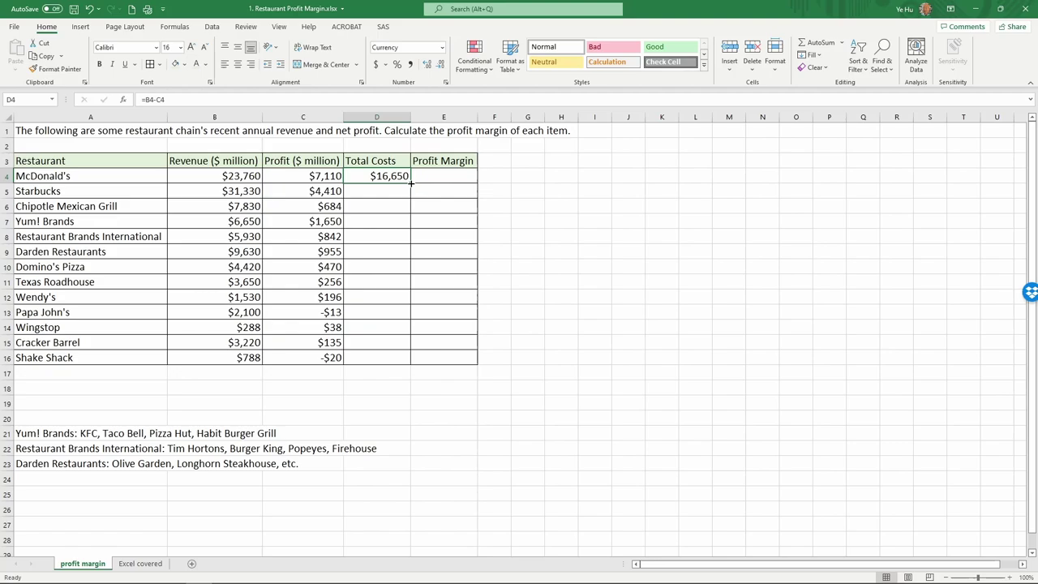
Step: Copy the D4 costs formula down to D16 and check Shake Shack's $808 result
left_click_drag(411, 184, 412, 362)
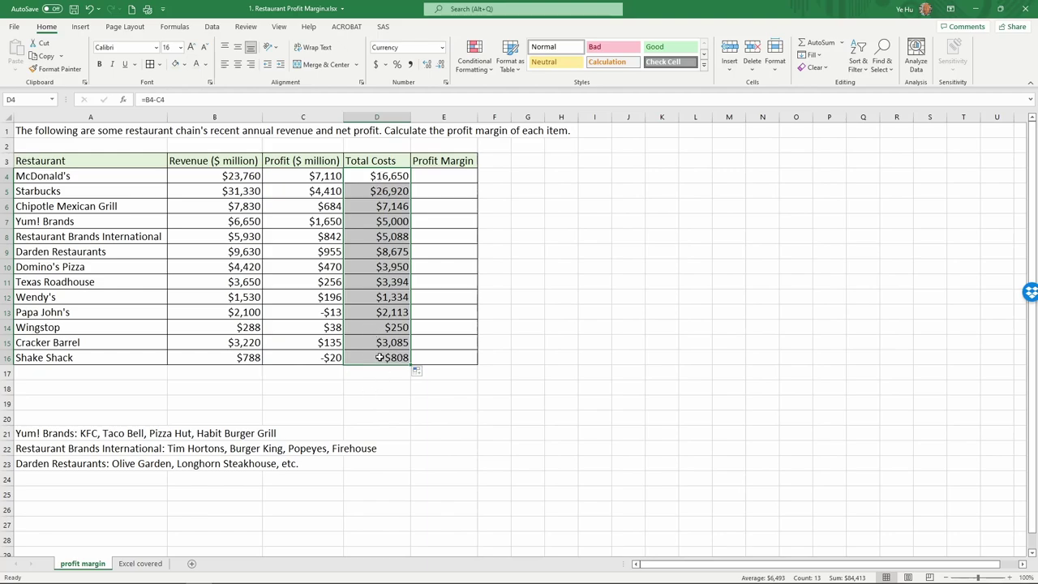
left_click(380, 357)
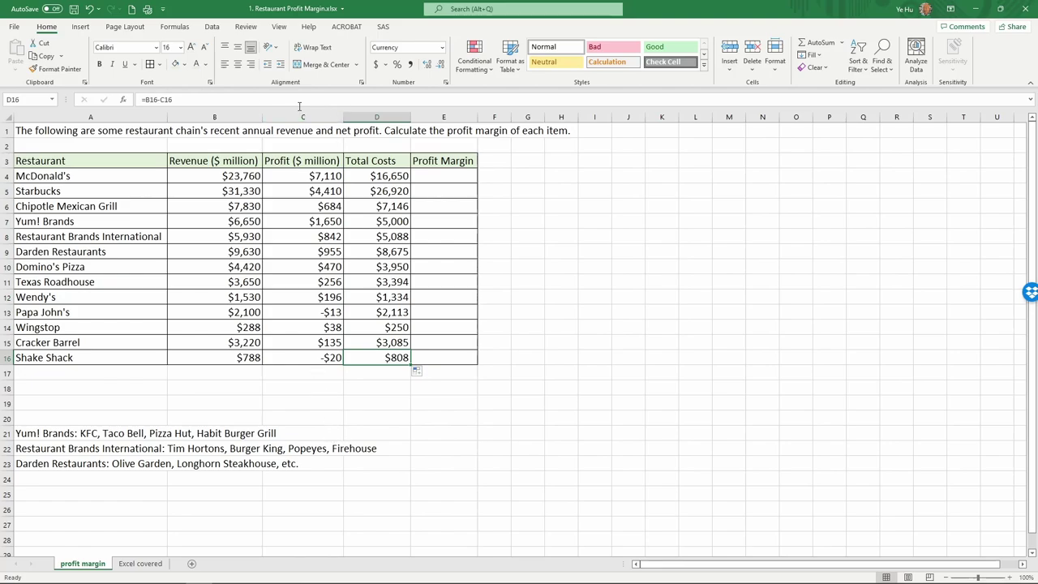
key("F2")
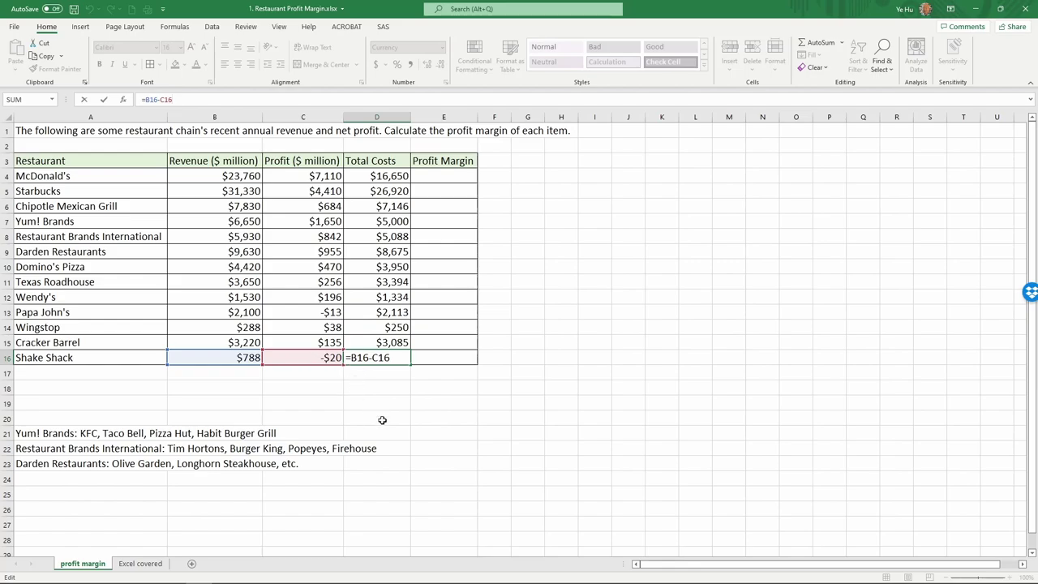
key("Return")
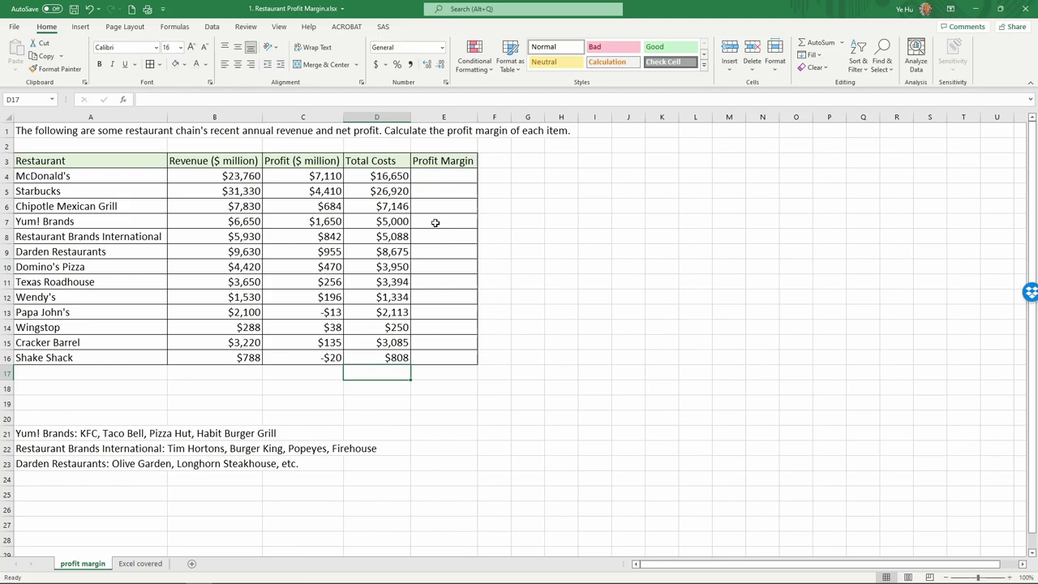
Step: Enter =C4/B4 in E4 for McDonald's profit margin of 0.29924242
left_click(436, 175)
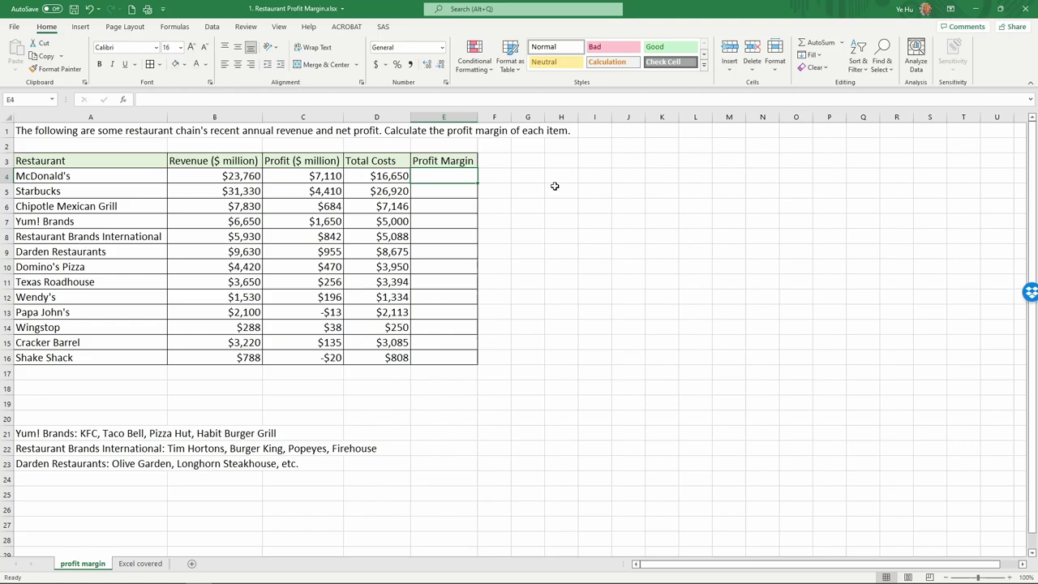
type("=")
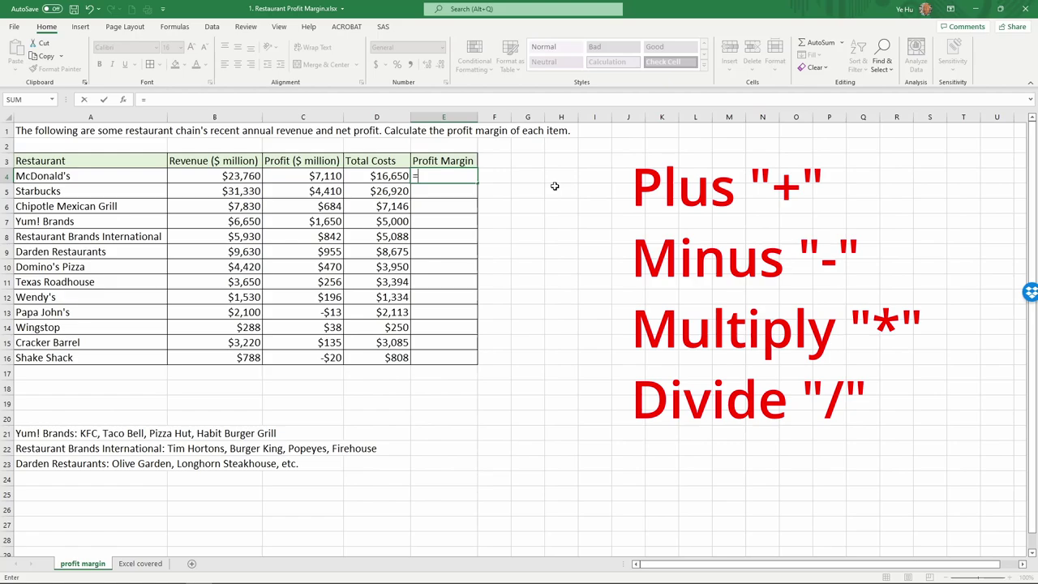
type("c4/")
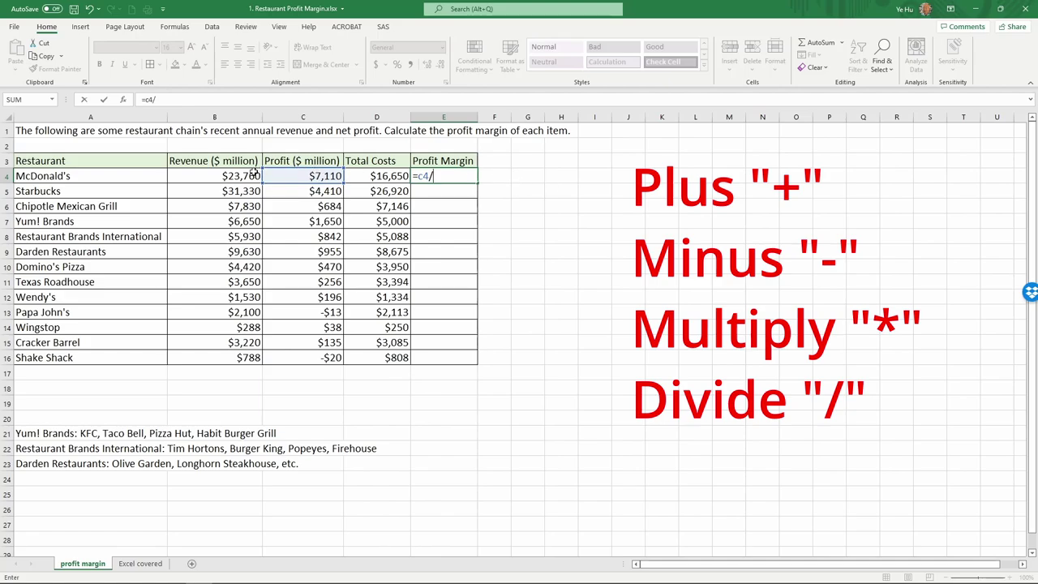
type("b4")
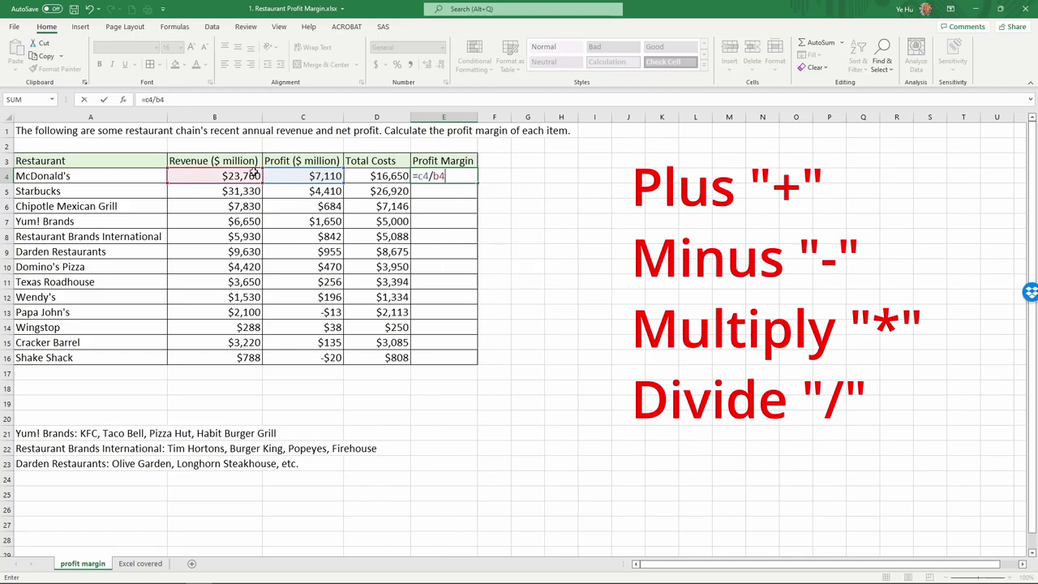
key("Return")
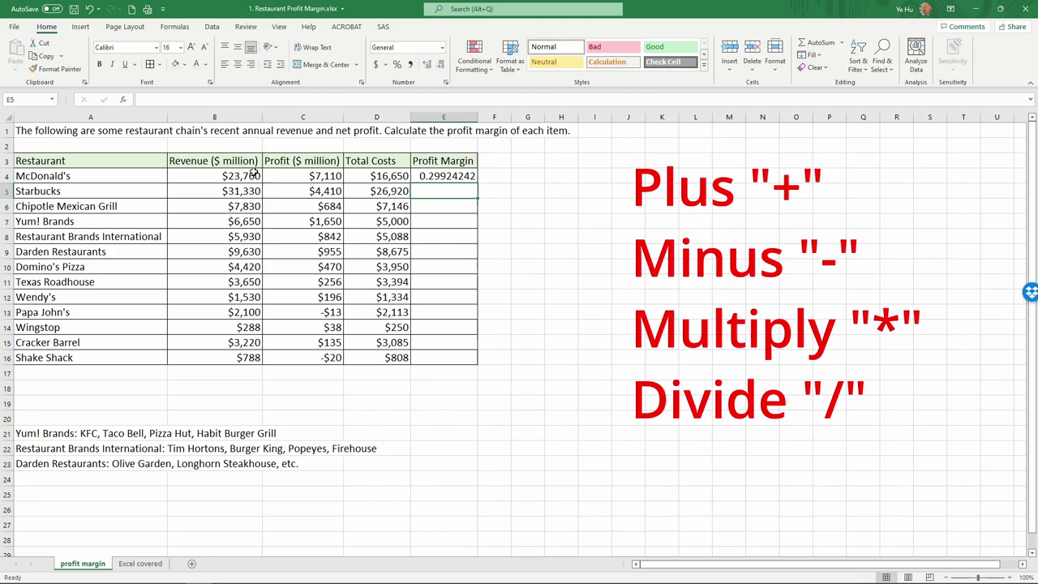
left_click(453, 180)
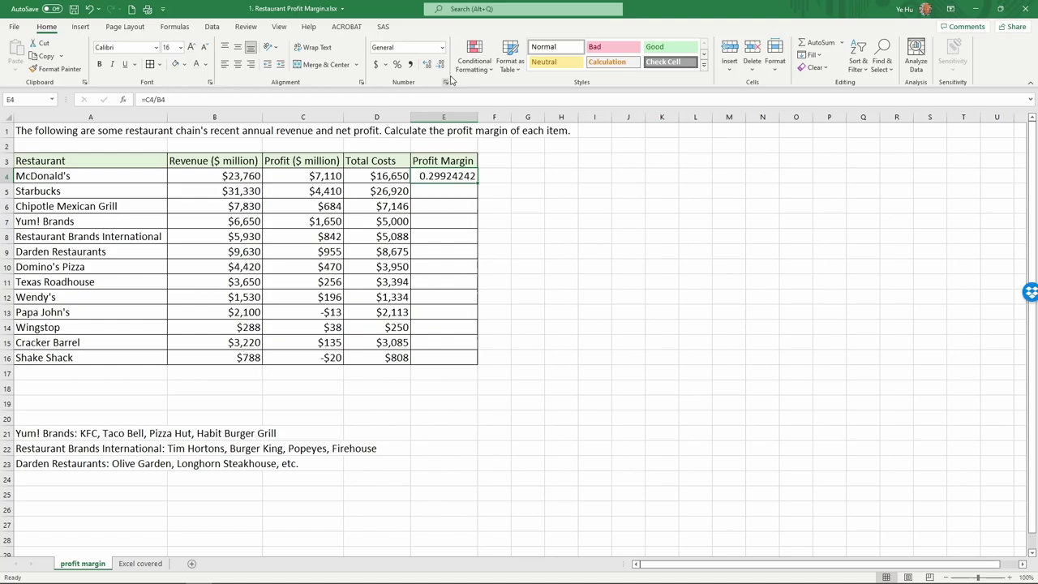
Step: Apply Percent Style to E4 and fill the margin formula down to E16, 30% to -3%
left_click(442, 47)
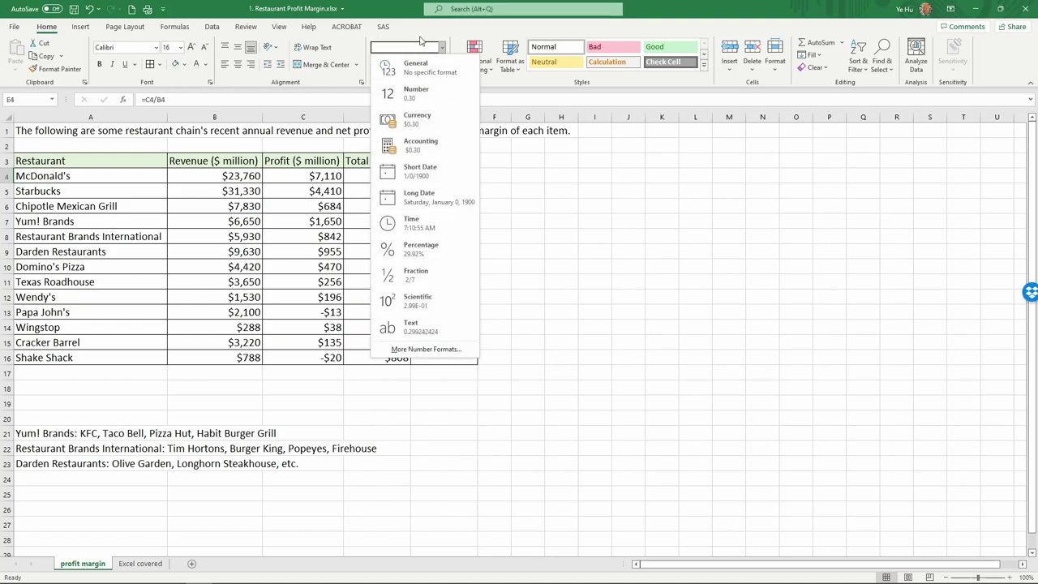
left_click(421, 35)
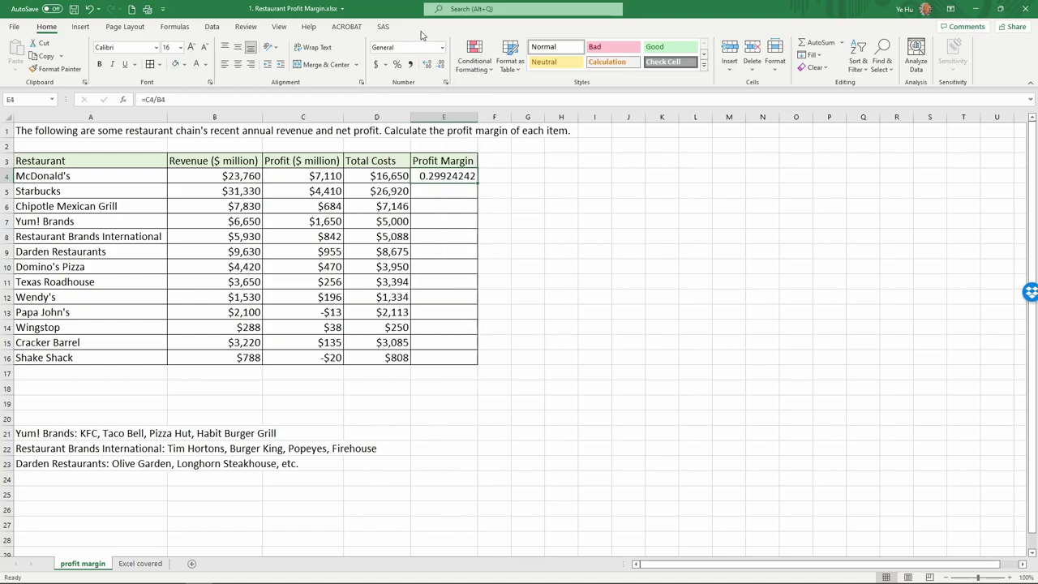
left_click(398, 69)
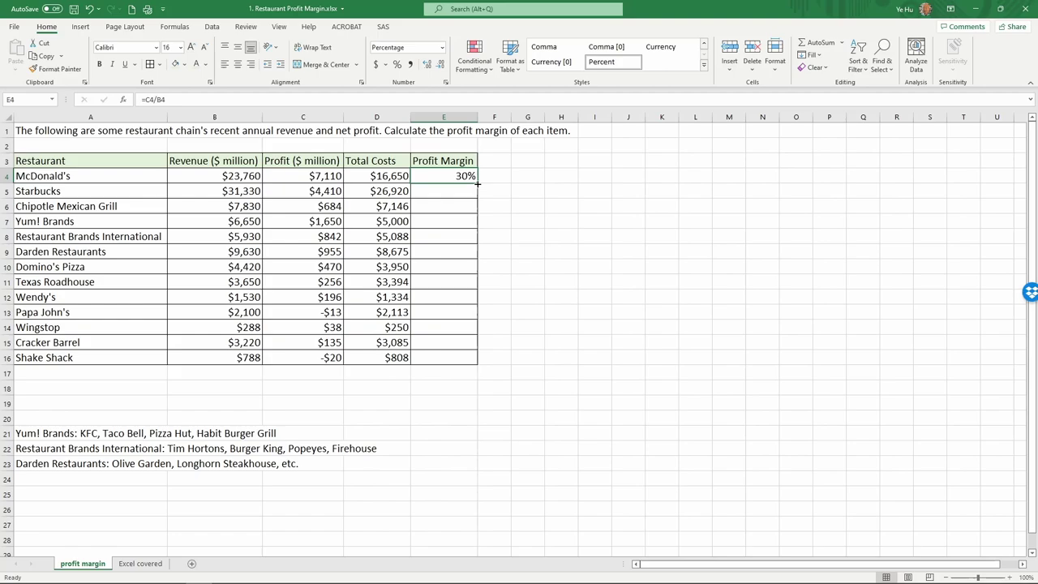
double_click(478, 184)
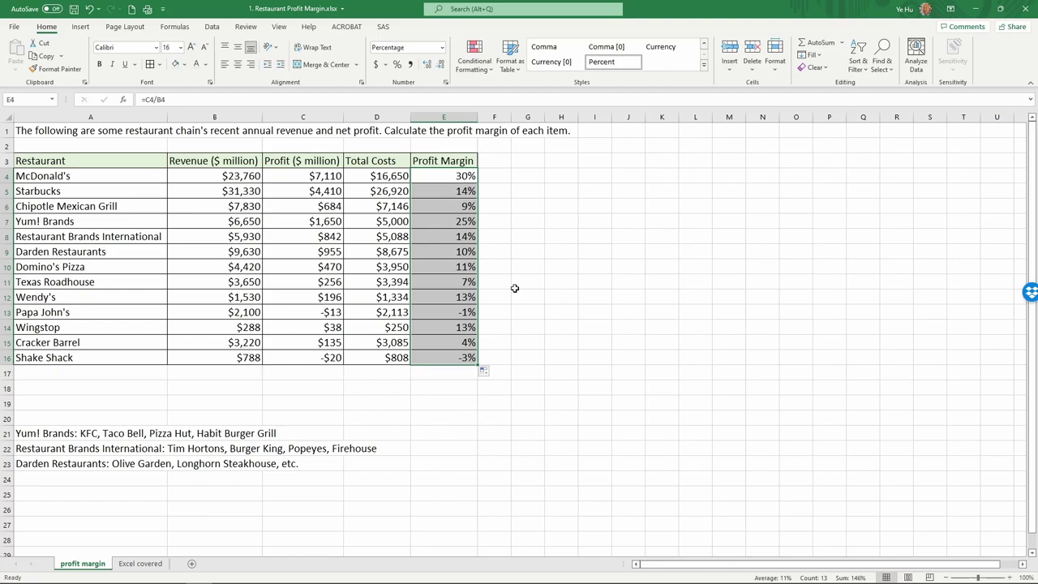
left_click(512, 176)
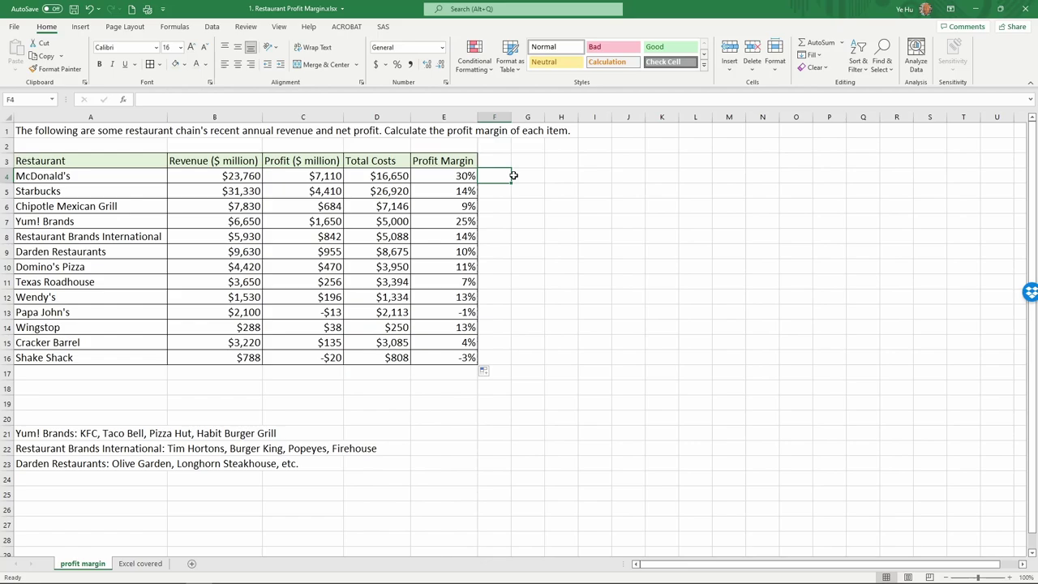
left_click(463, 175)
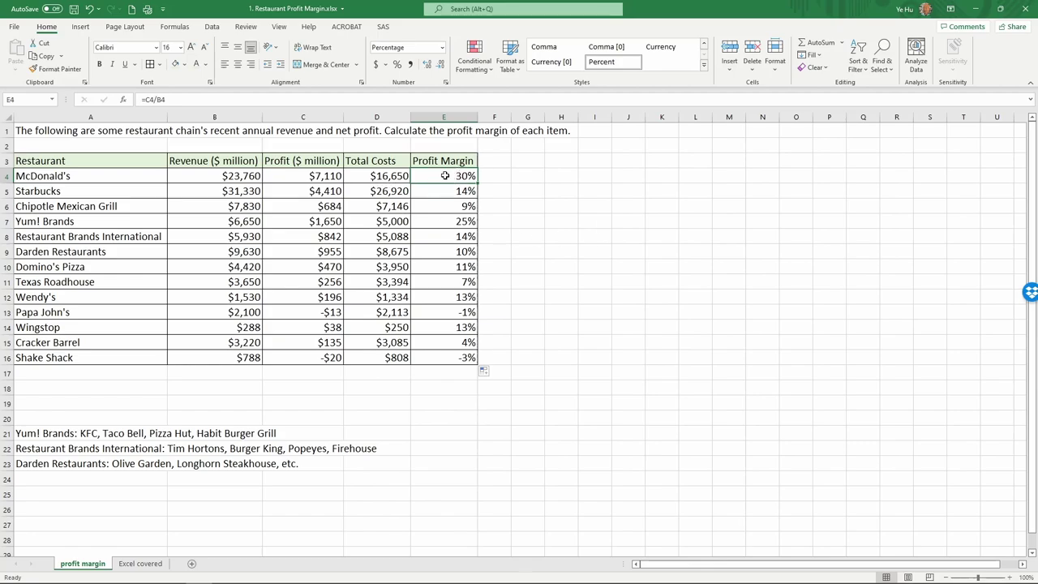
left_click(234, 102)
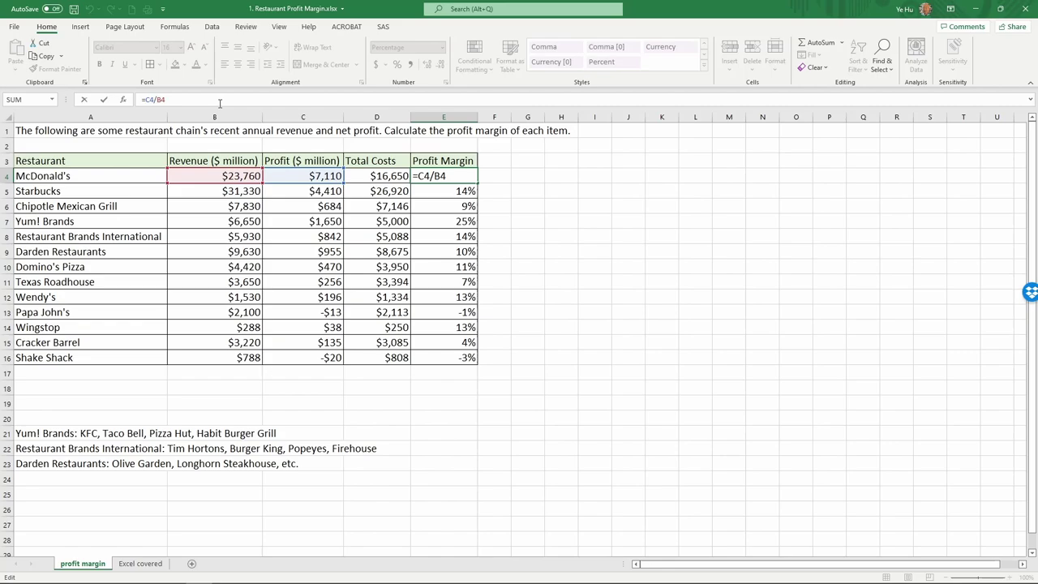
key("ctrl+Return")
left_click(504, 175)
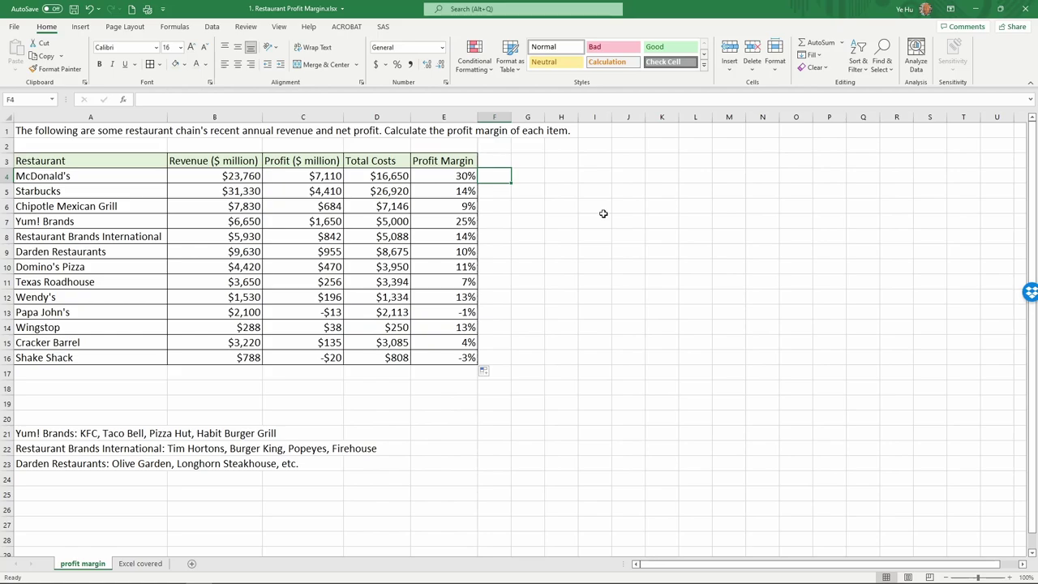
Step: Enter =FORMULATEXT(E4) in F4 to show McDonald's margin formula as text
type("=")
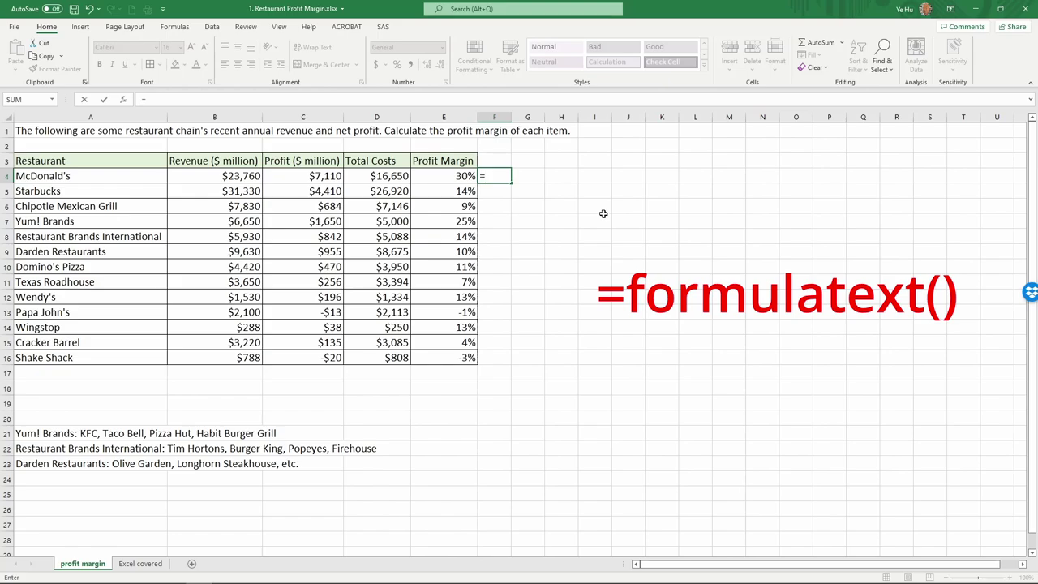
type("fo")
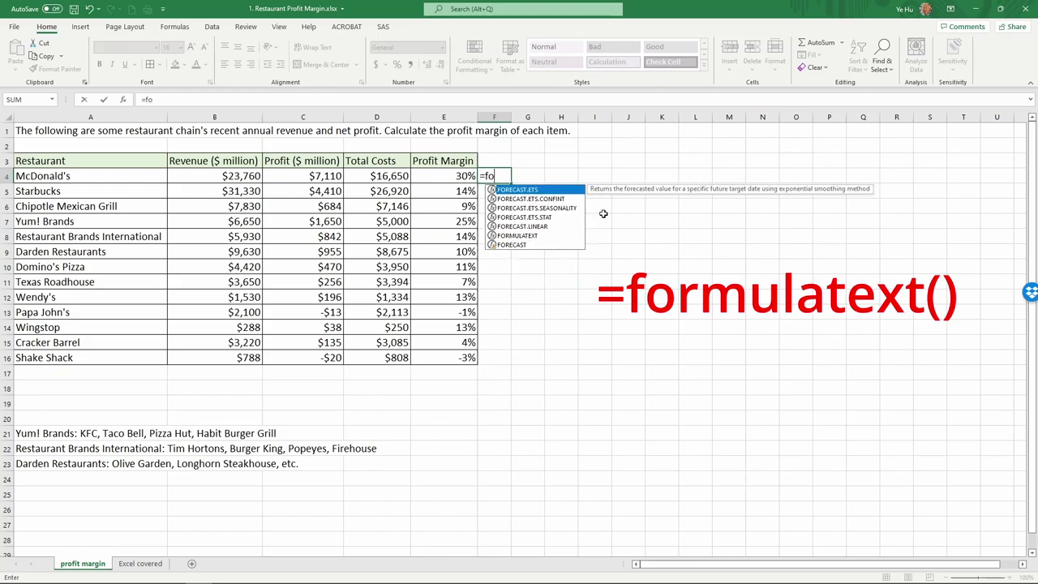
type("rmulate")
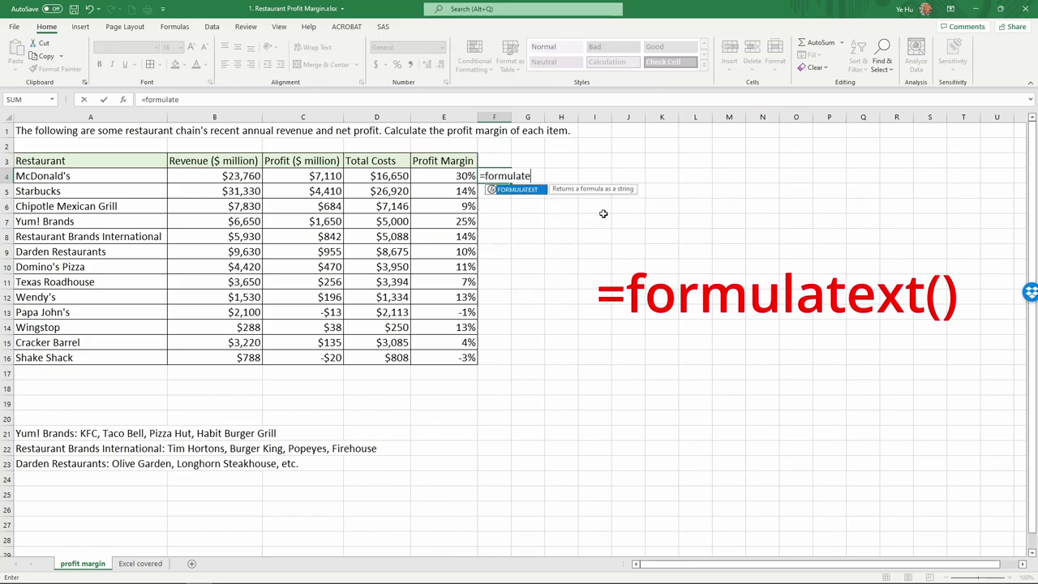
type("xt(")
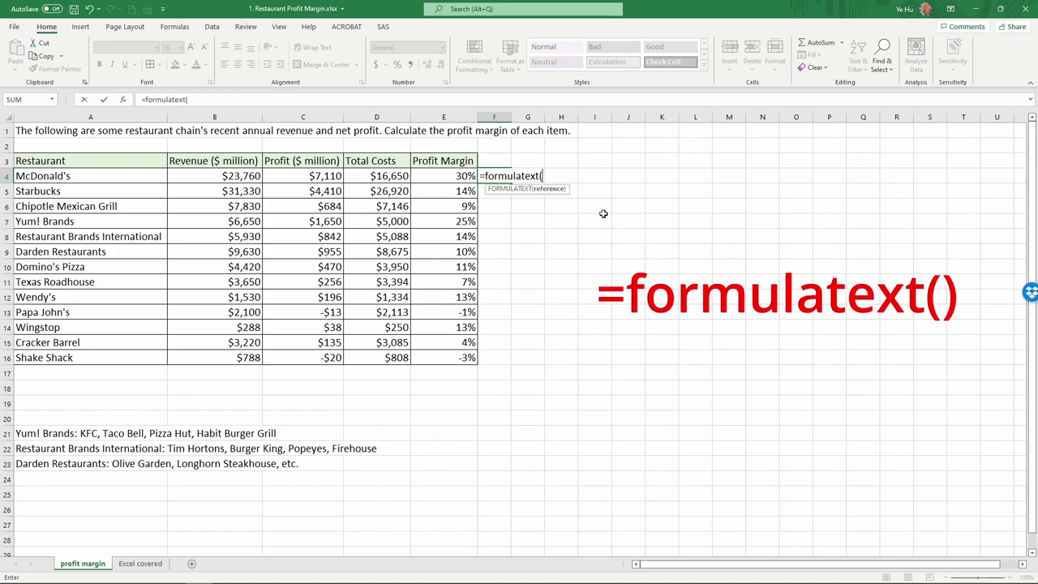
left_click(467, 174)
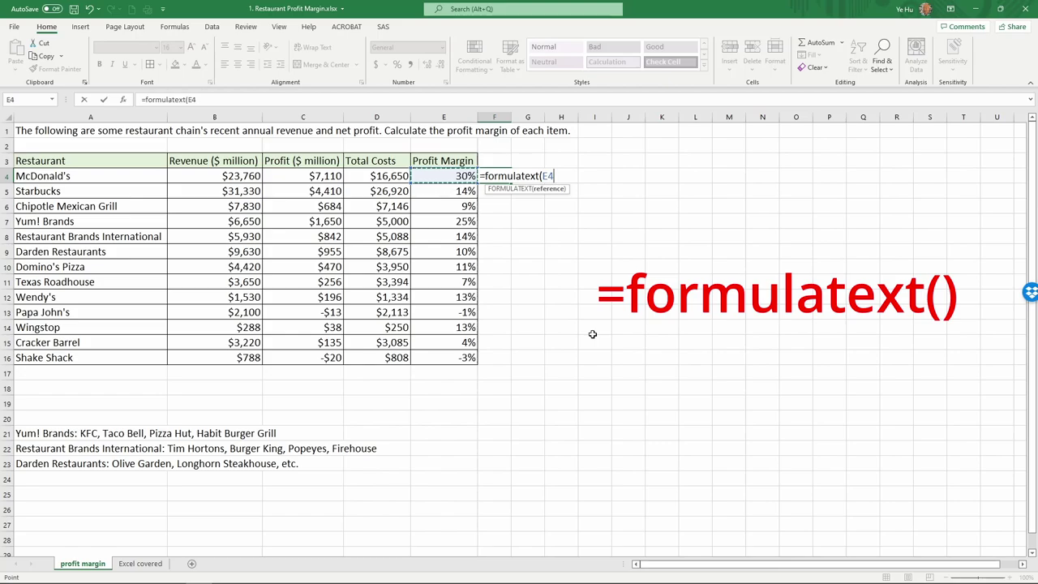
type(")")
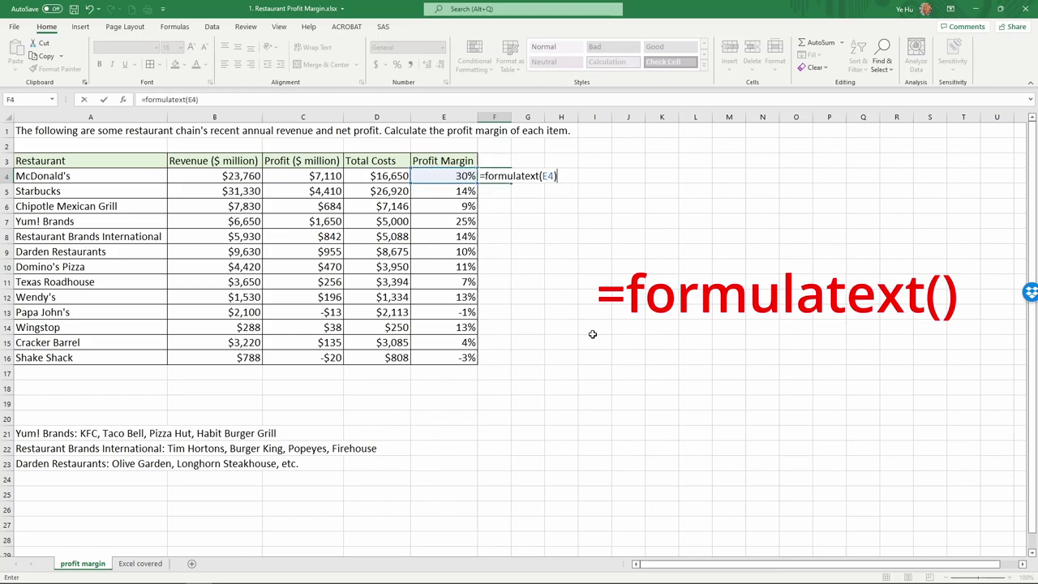
key("Return")
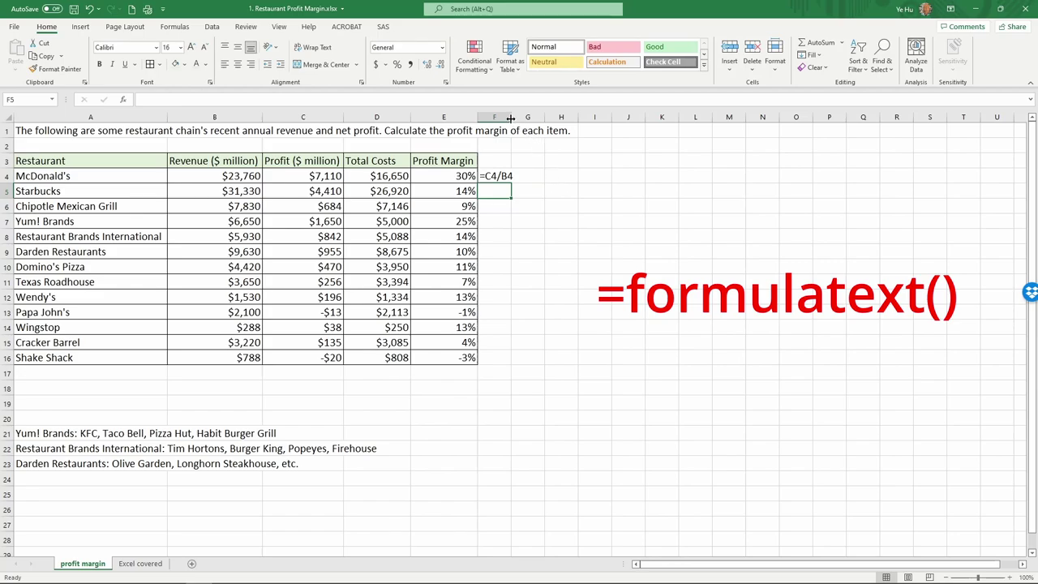
Step: Widen column F and fill the FORMULATEXT formula down to F16
left_click_drag(511, 117, 522, 117)
key("Up")
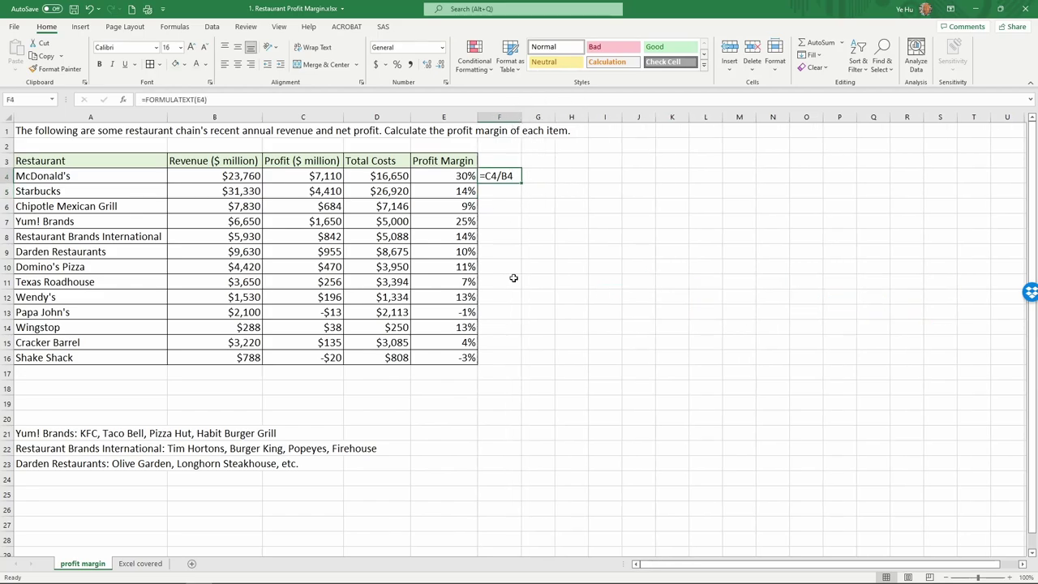
double_click(522, 183)
left_click_drag(522, 117, 536, 117)
left_click(582, 223)
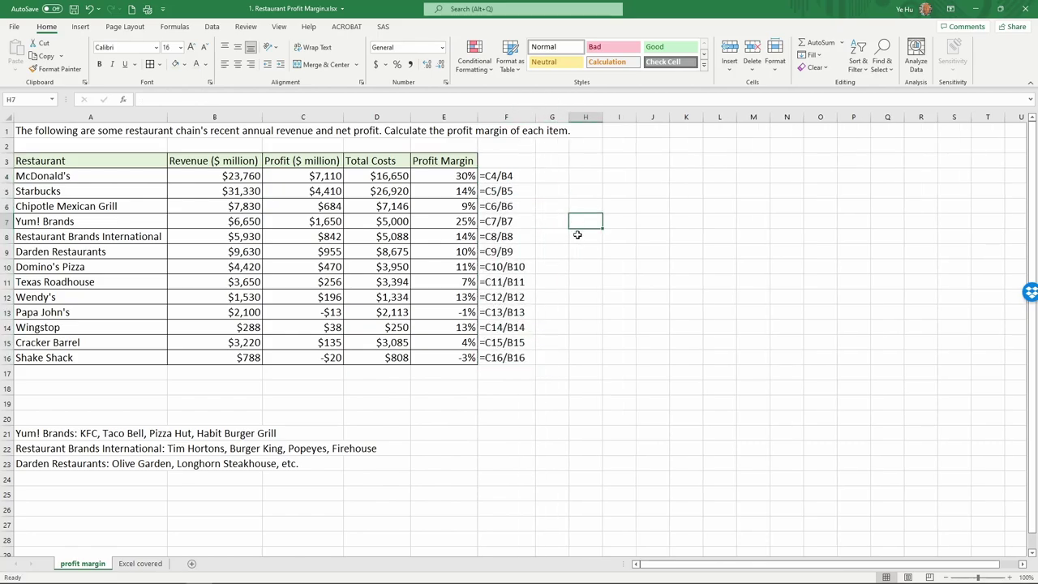
left_click(455, 174)
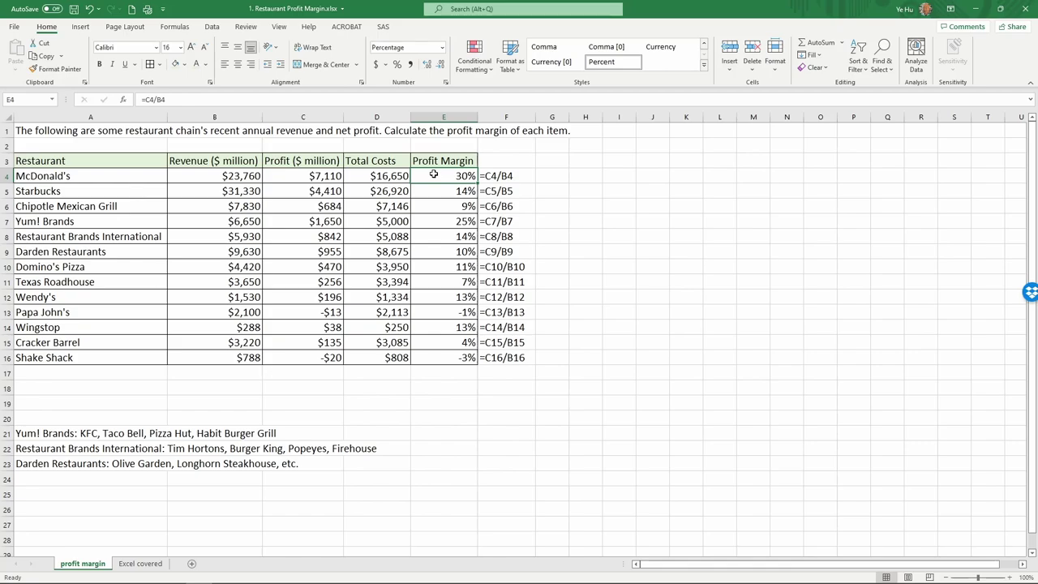
Step: Apply the Green - Yellow - Red Color Scale to the margins in E4:E16
left_click_drag(434, 174, 432, 362)
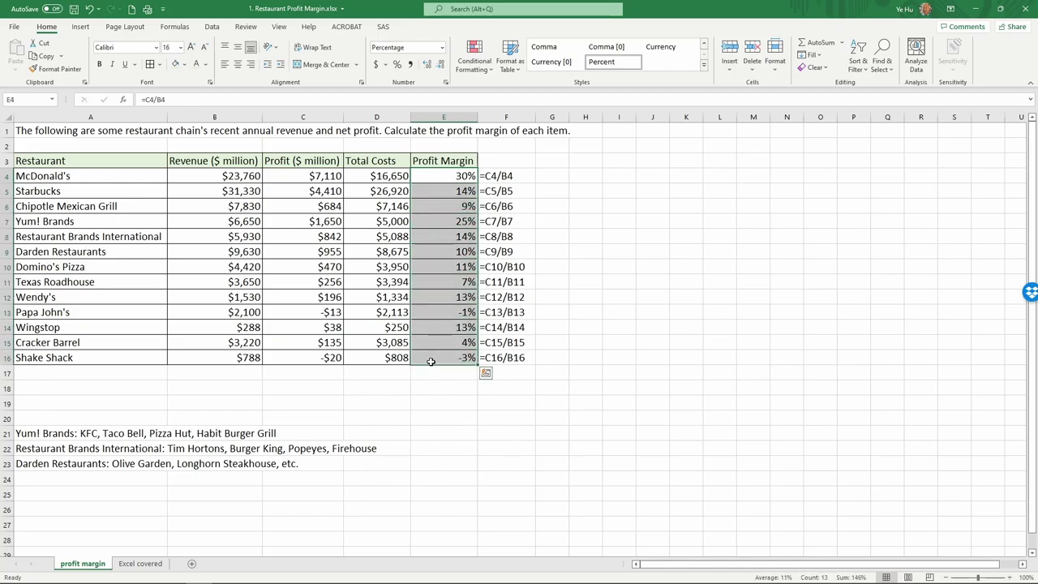
left_click(478, 68)
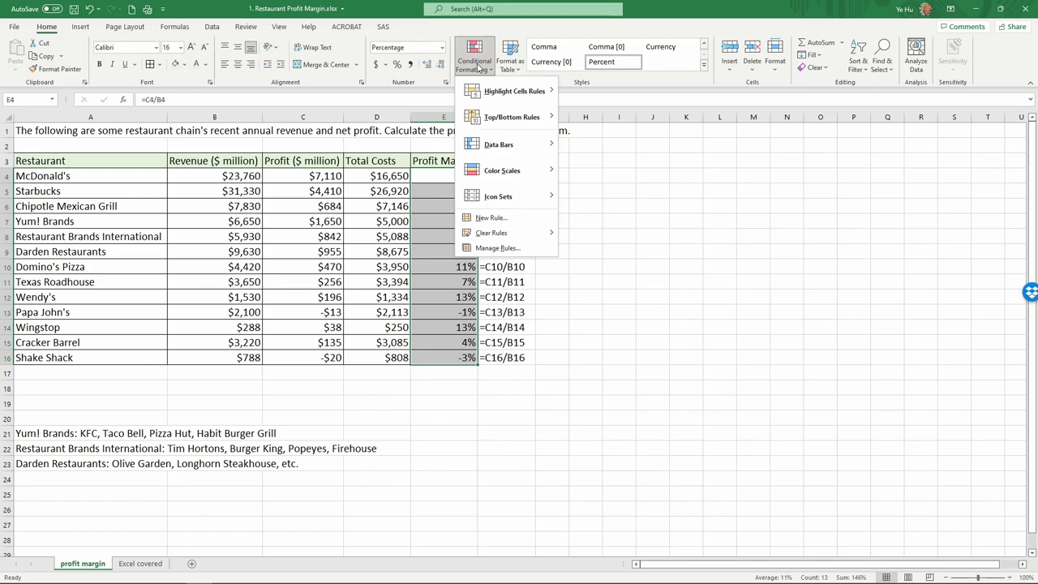
mouse_move(484, 92)
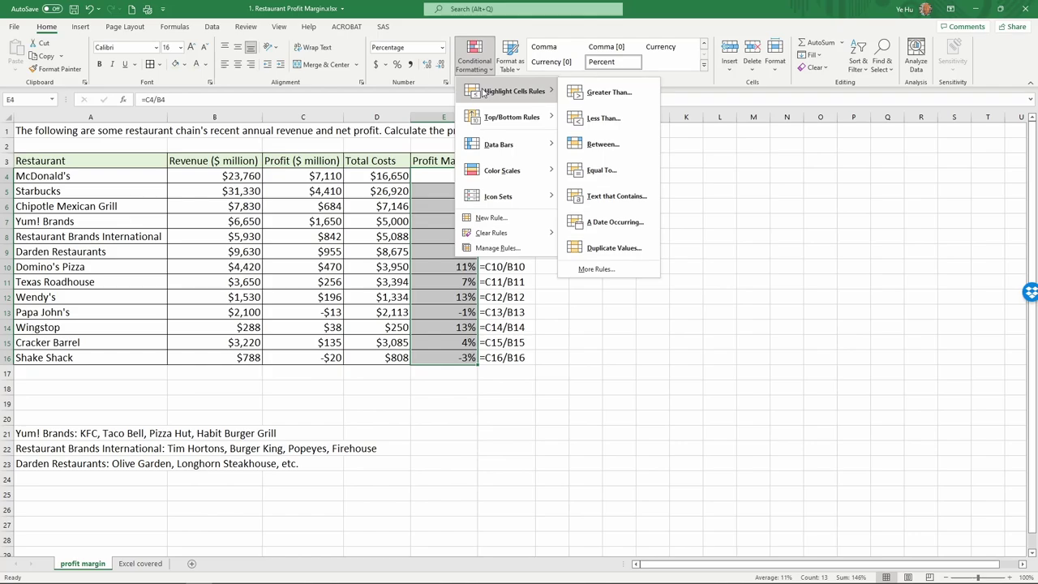
mouse_move(489, 122)
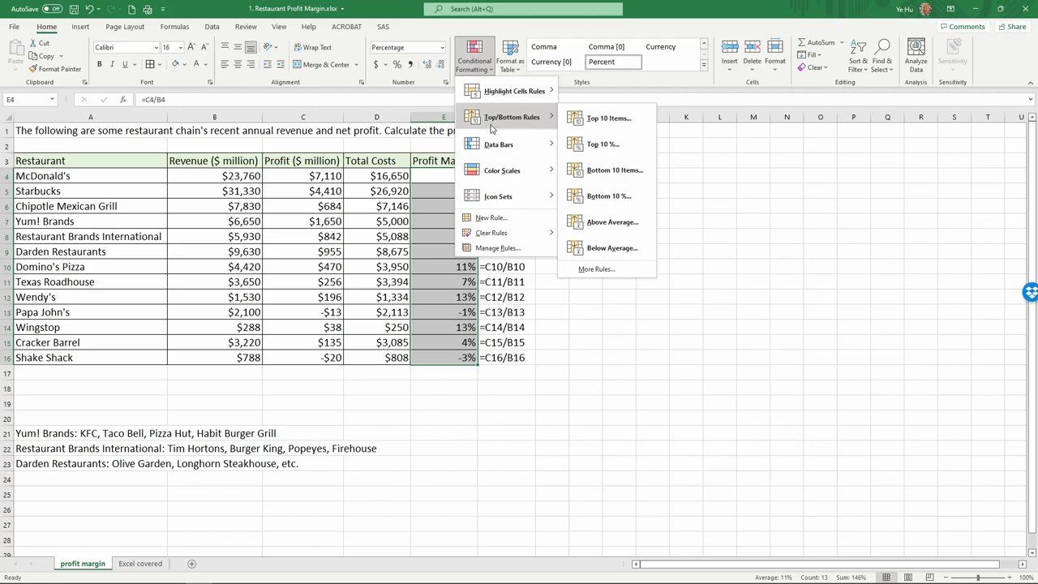
mouse_move(492, 142)
mouse_move(501, 171)
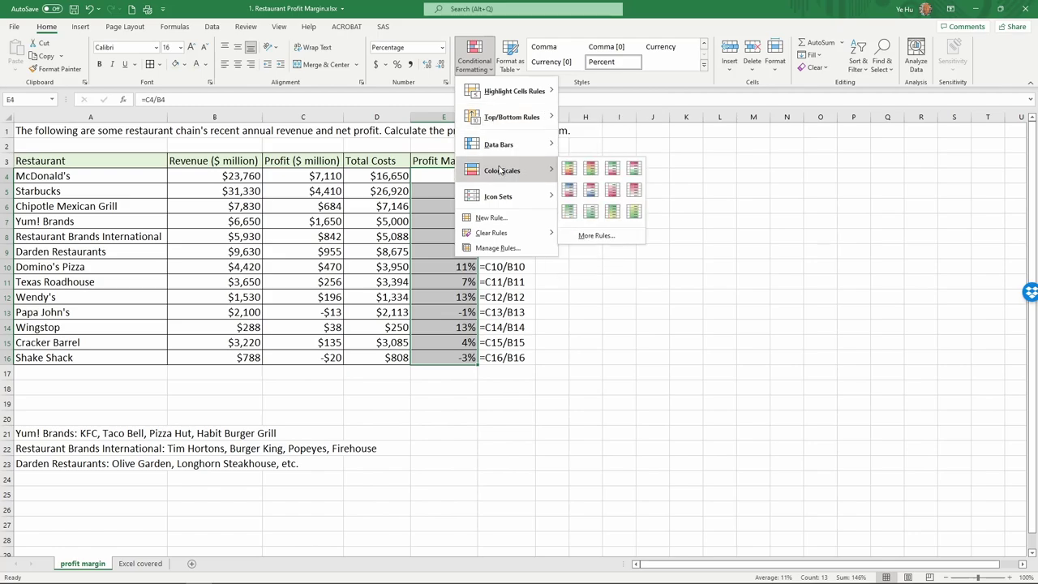
left_click(568, 169)
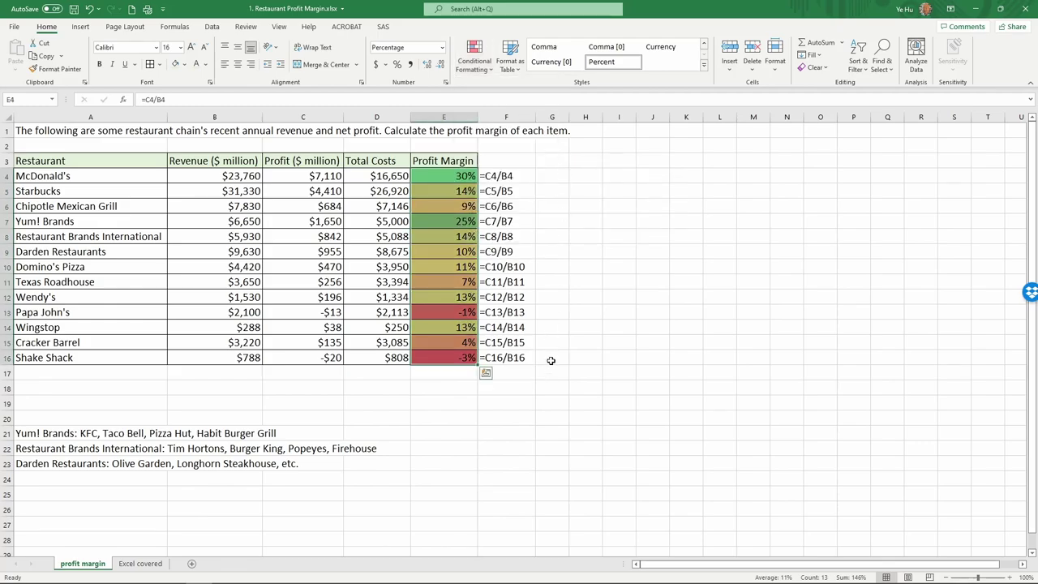
left_click(579, 239)
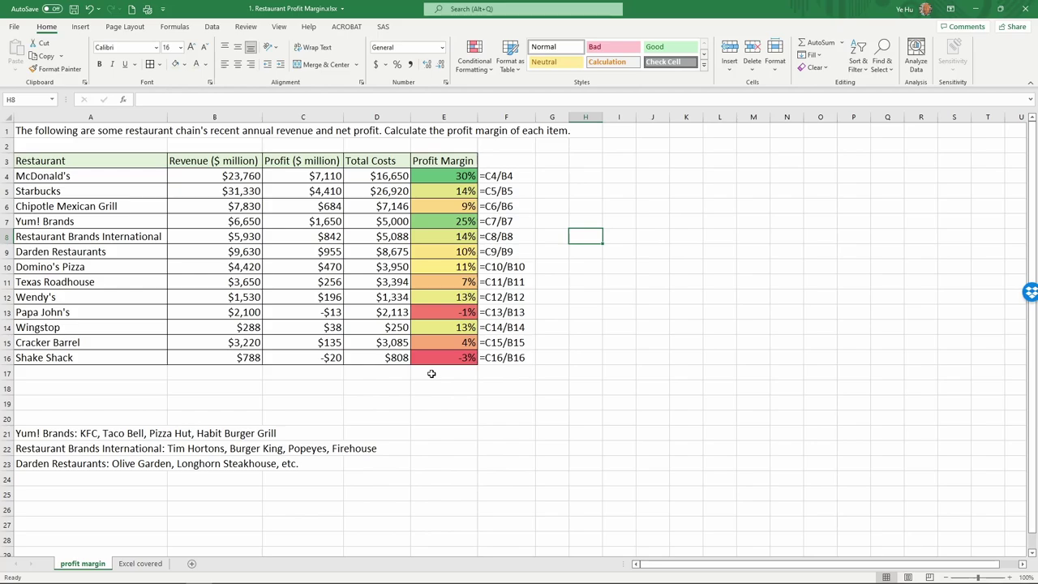
left_click(441, 176)
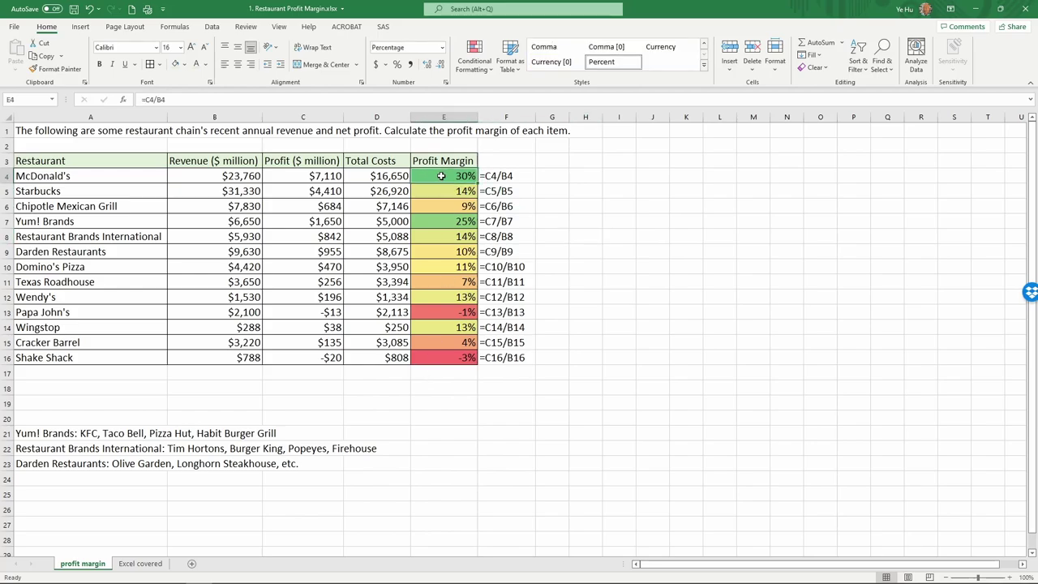
left_click(434, 221)
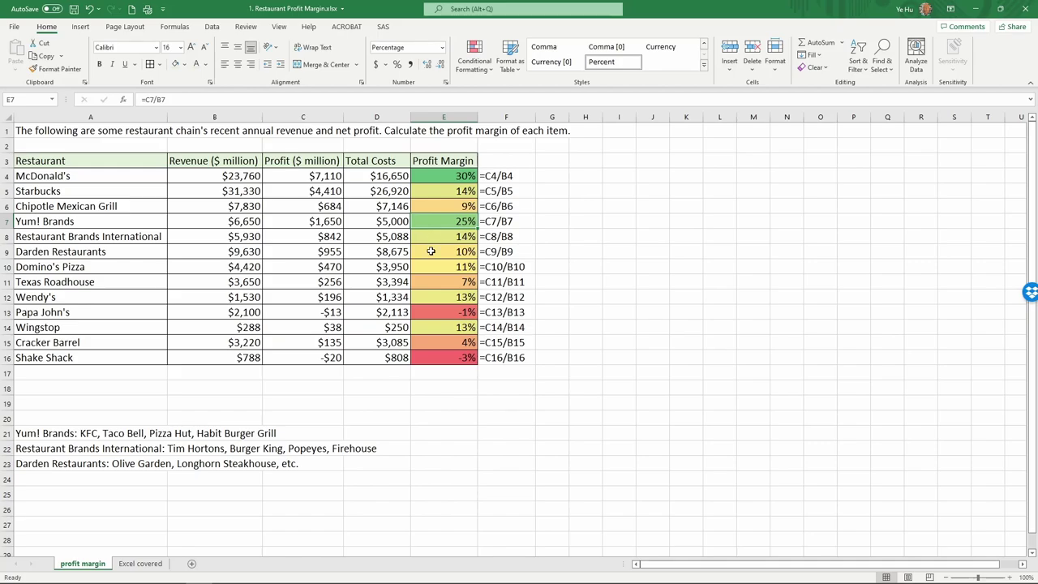
left_click(437, 312)
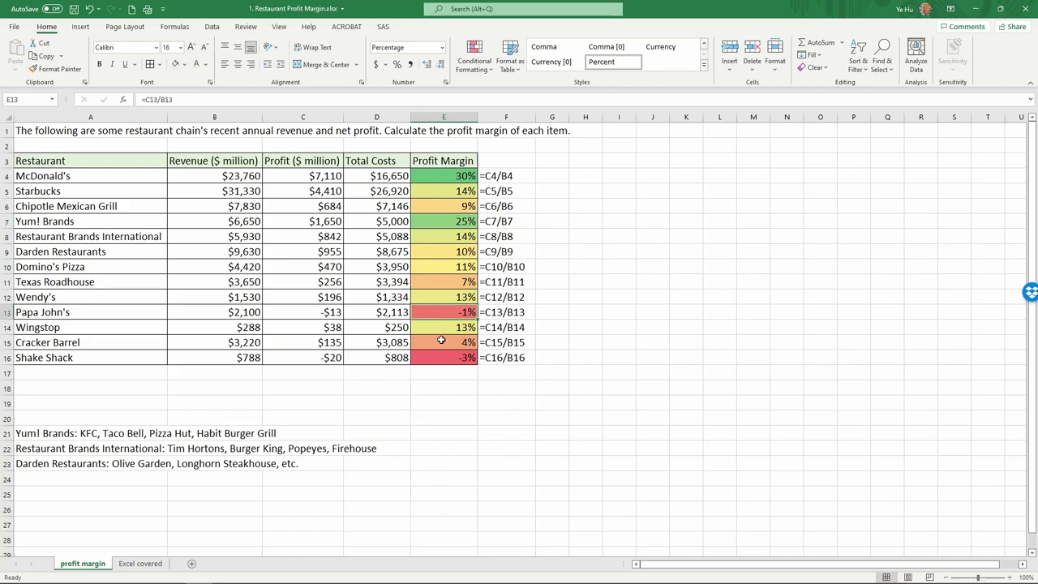
left_click(437, 355)
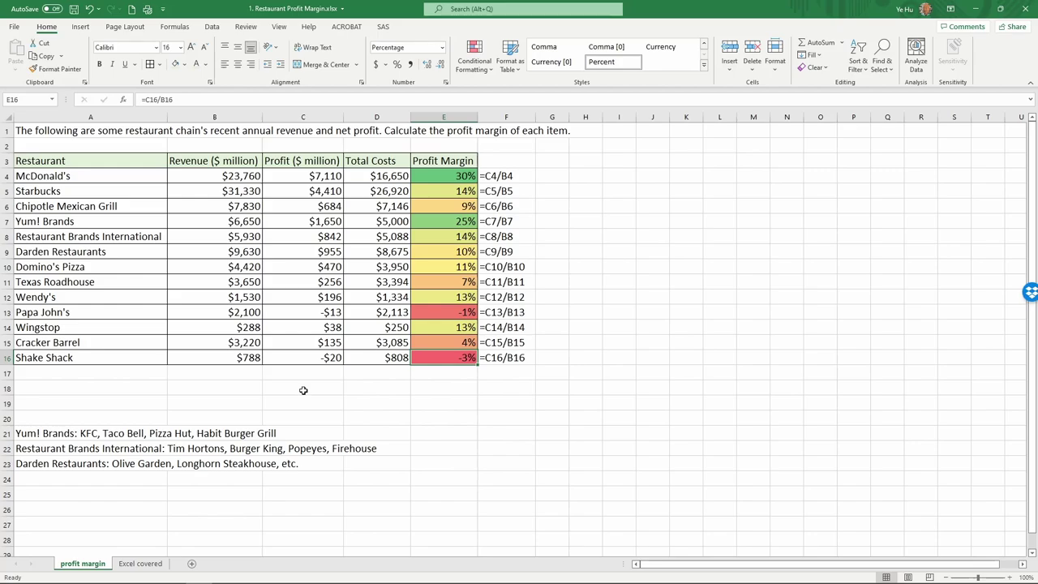
left_click(249, 375)
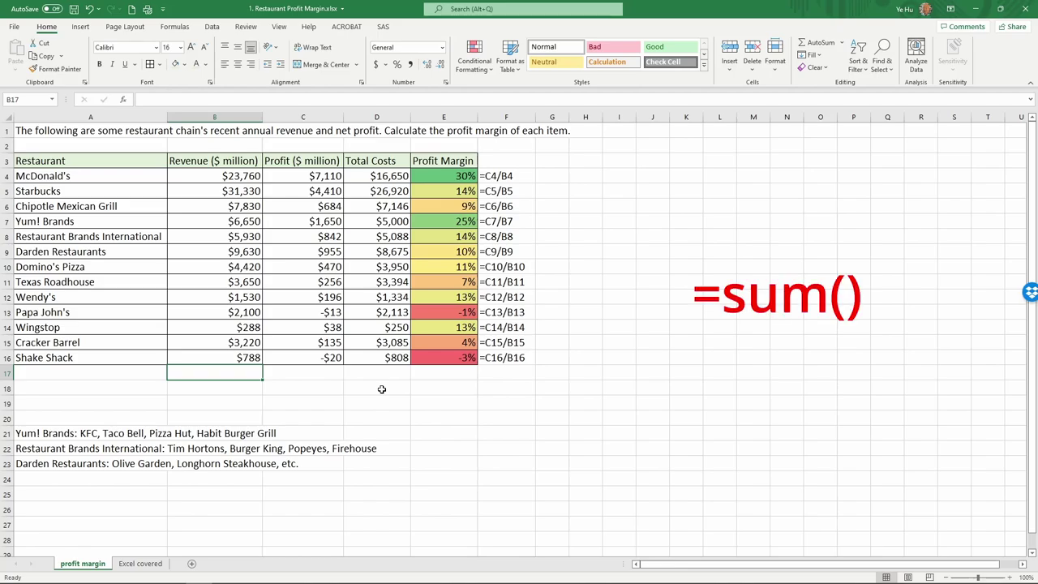
Step: Enter =SUM(B4:B16) in B17 ($101,126) and copy it to C17 for profit ($16,714)
type("=")
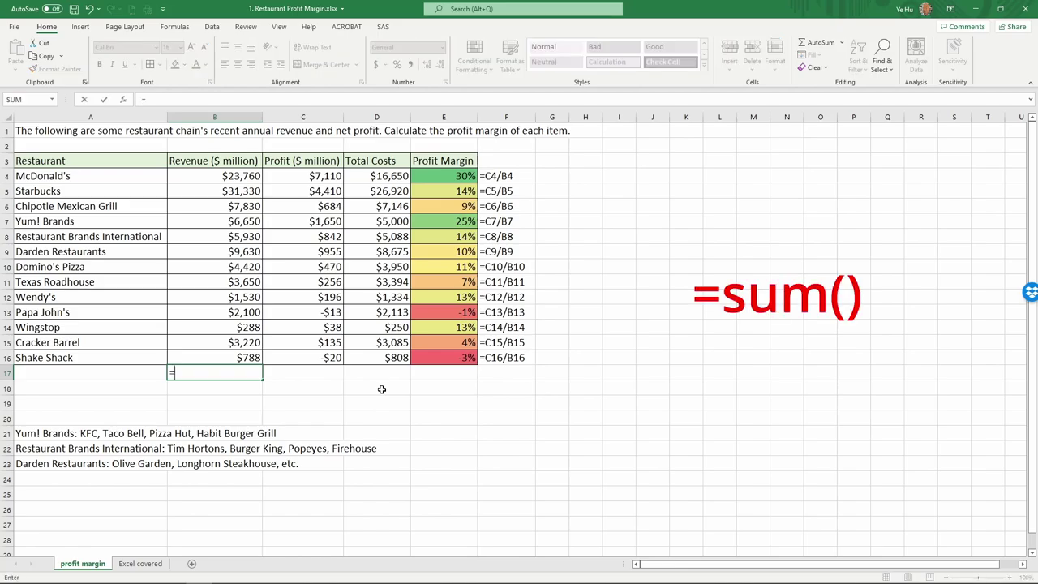
type("sum")
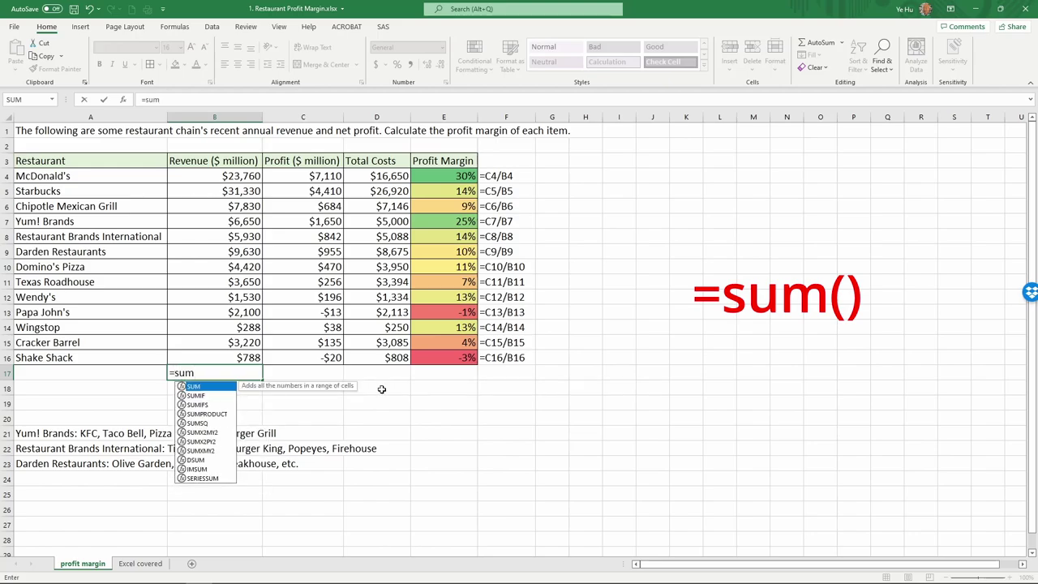
type("(")
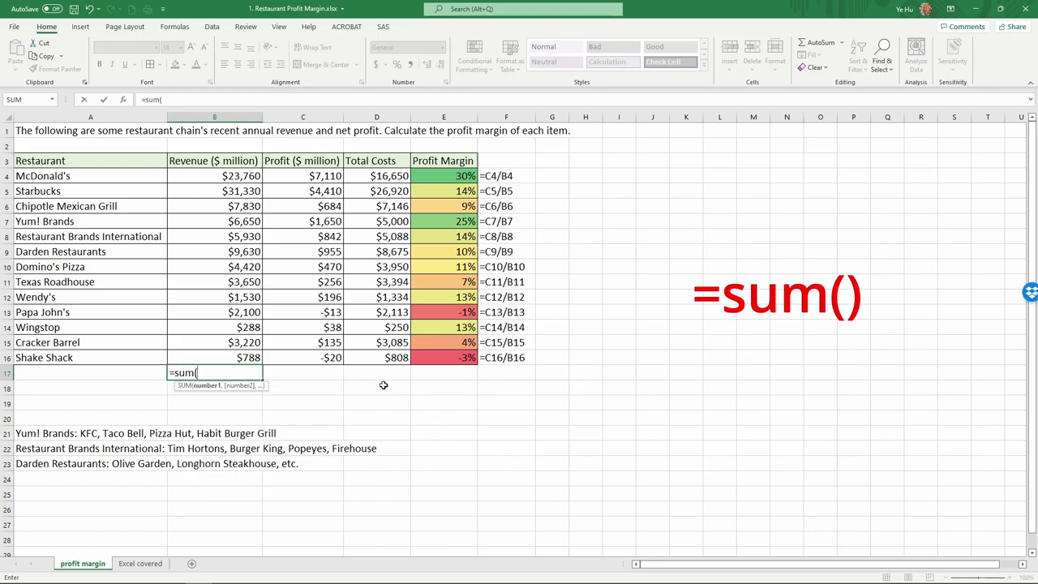
left_click_drag(213, 175, 214, 353)
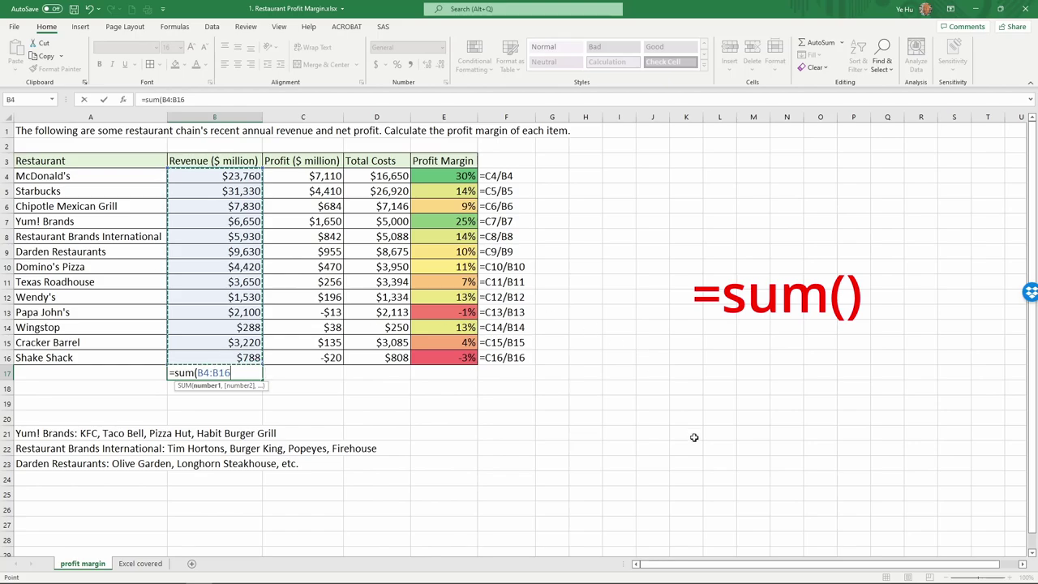
type(")")
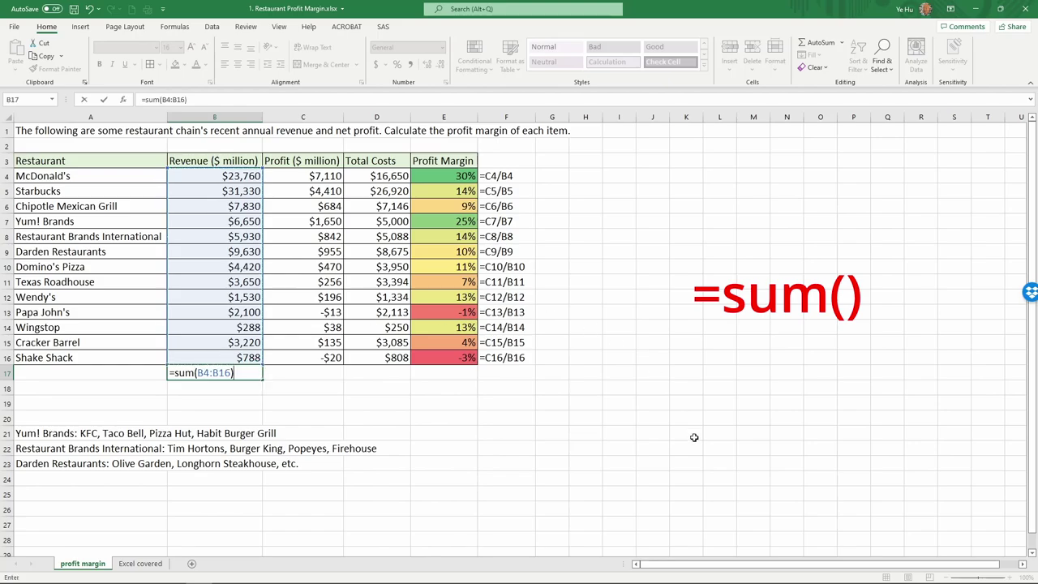
key("Return")
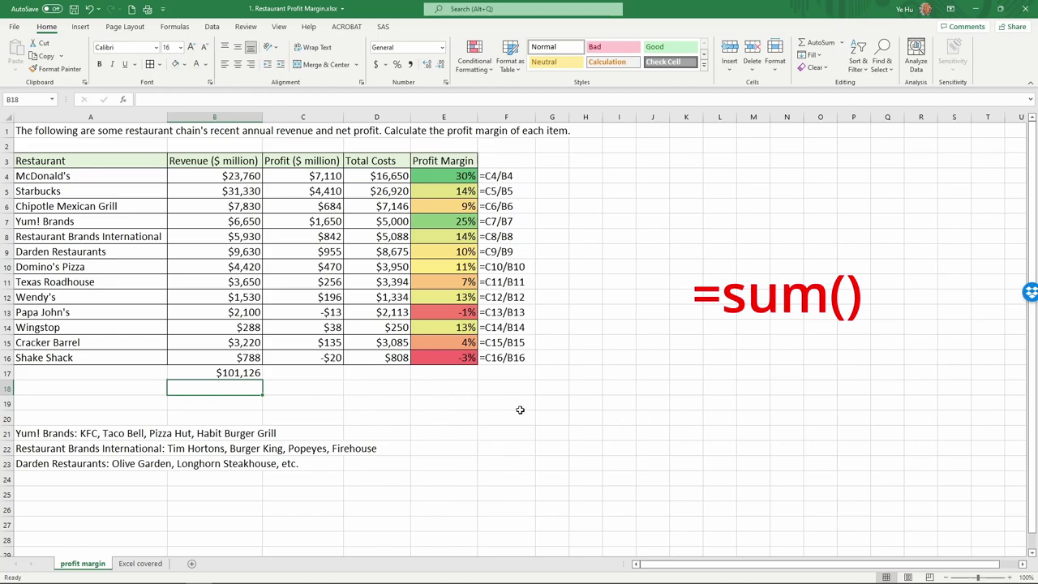
left_click(252, 372)
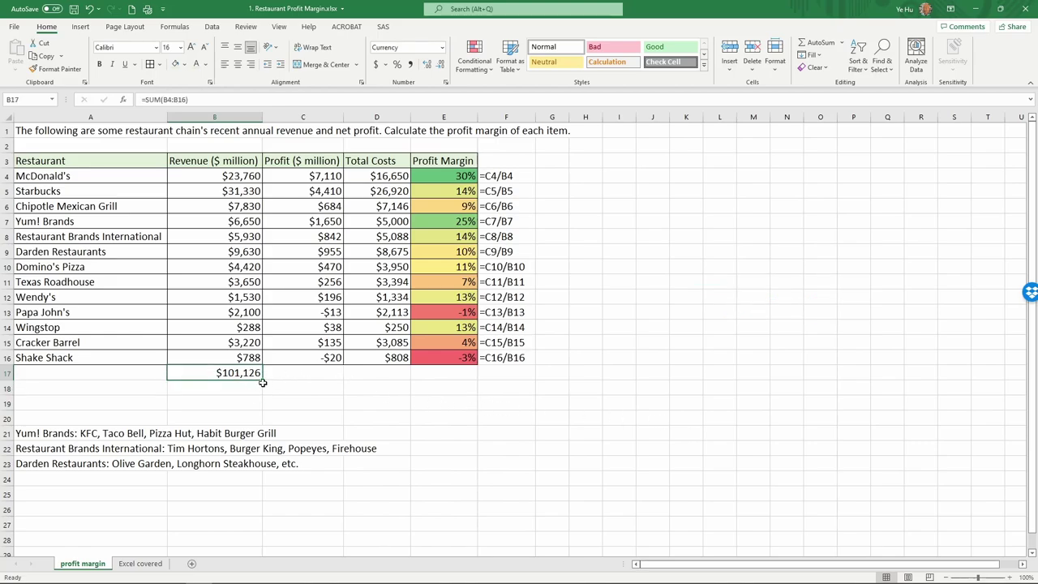
left_click_drag(262, 379, 333, 373)
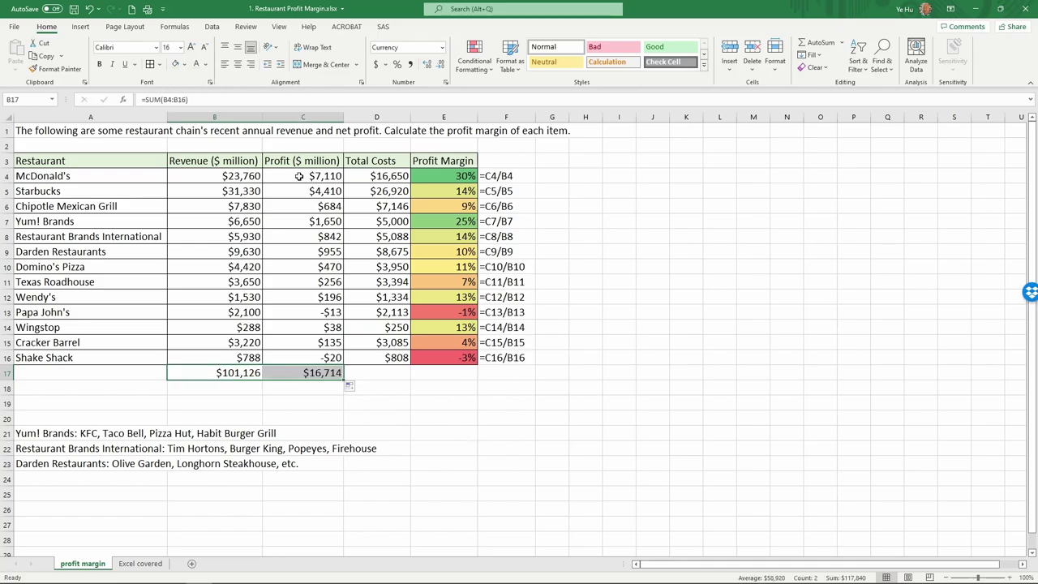
left_click(302, 372)
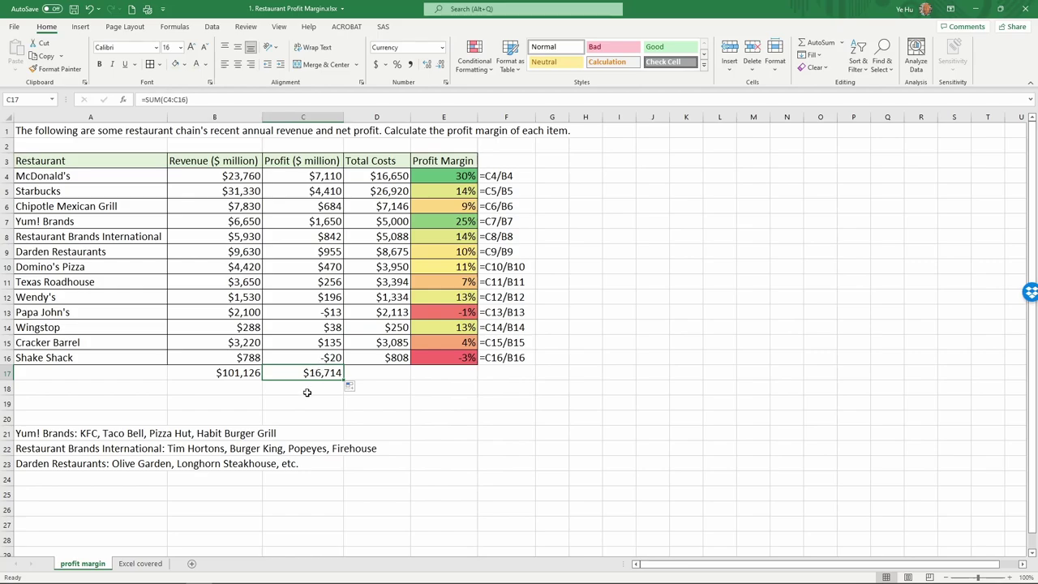
Step: Name the range B4:B16 'revenue' using the Name Box
left_click(235, 176)
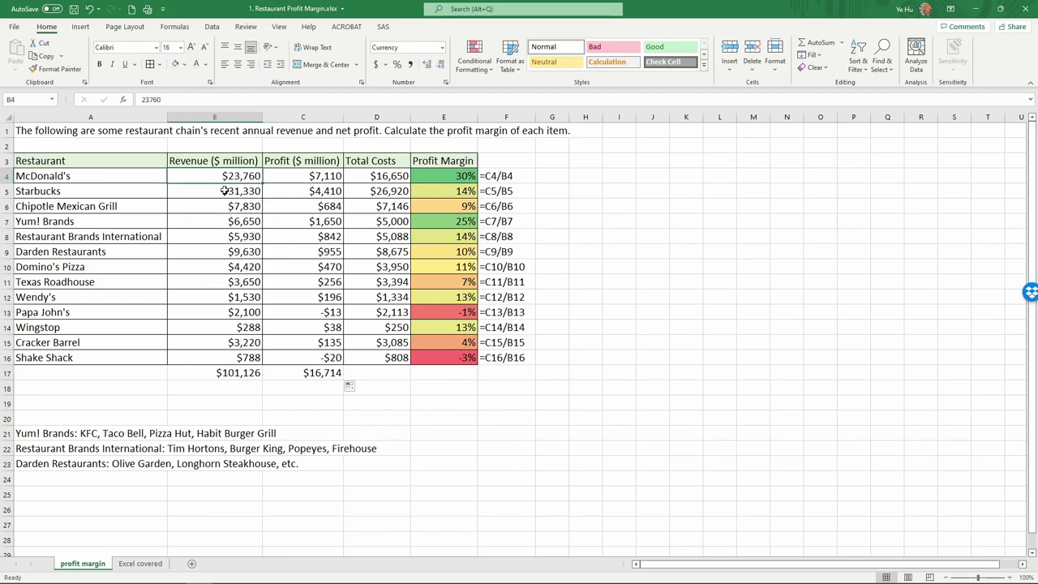
left_click_drag(224, 176, 219, 364)
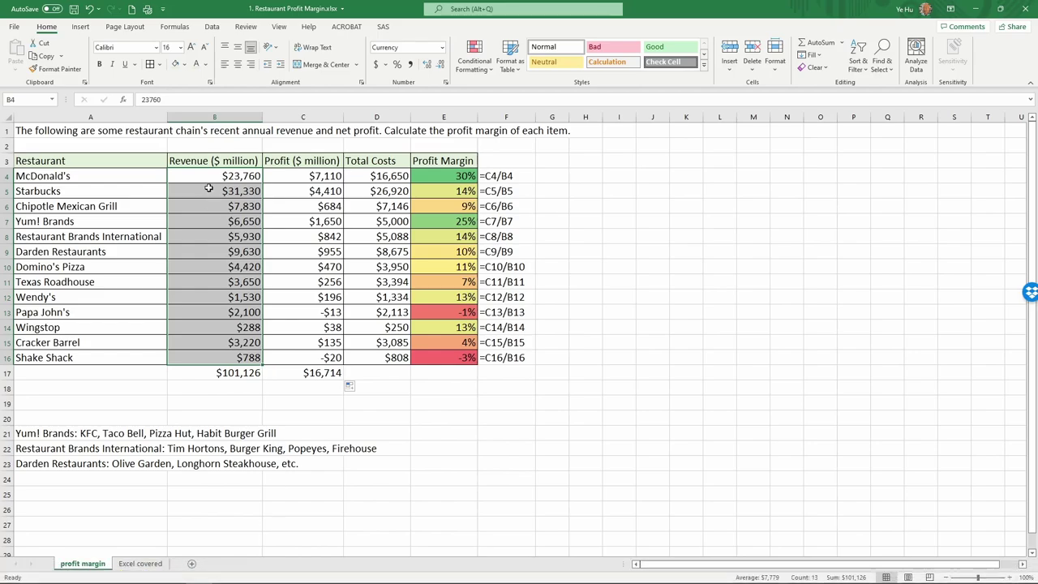
left_click_drag(209, 172, 210, 357)
left_click(22, 98)
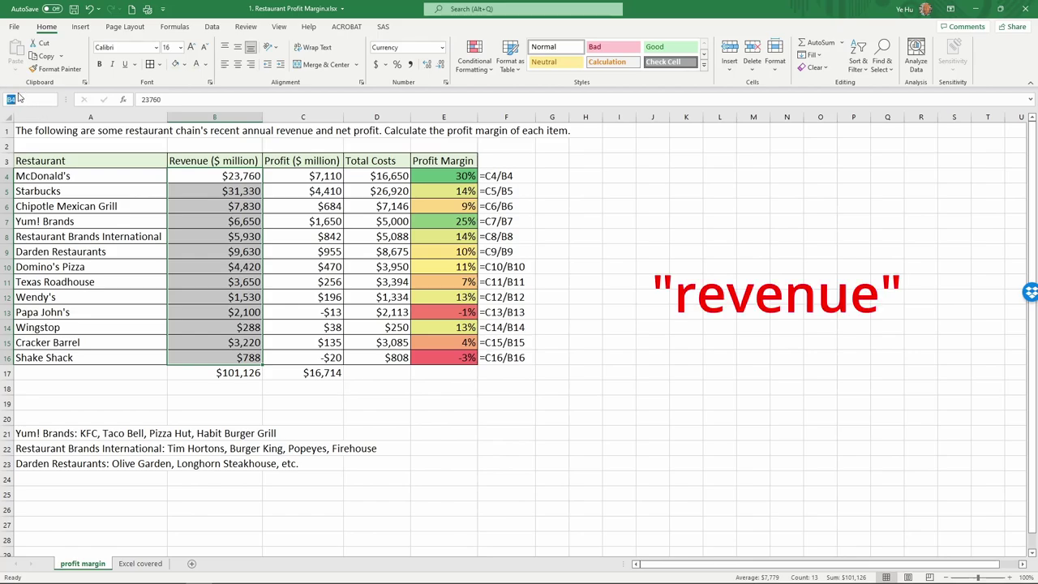
type("revenue")
key("Return")
left_click(214, 388)
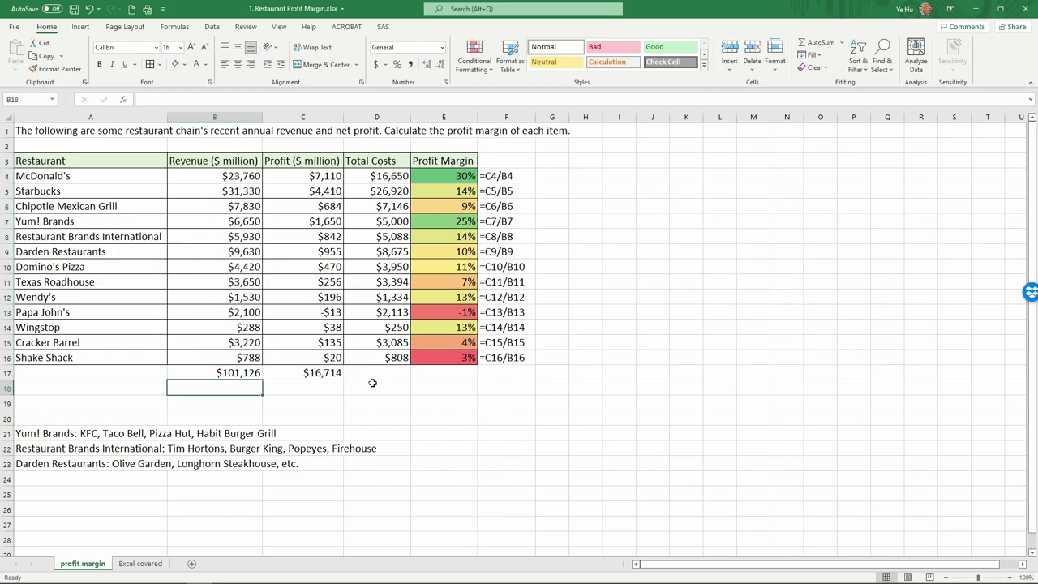
Step: Enter =SUM(revenue) in B18 and format it as Accounting with no decimals, $ 101,126
type("=")
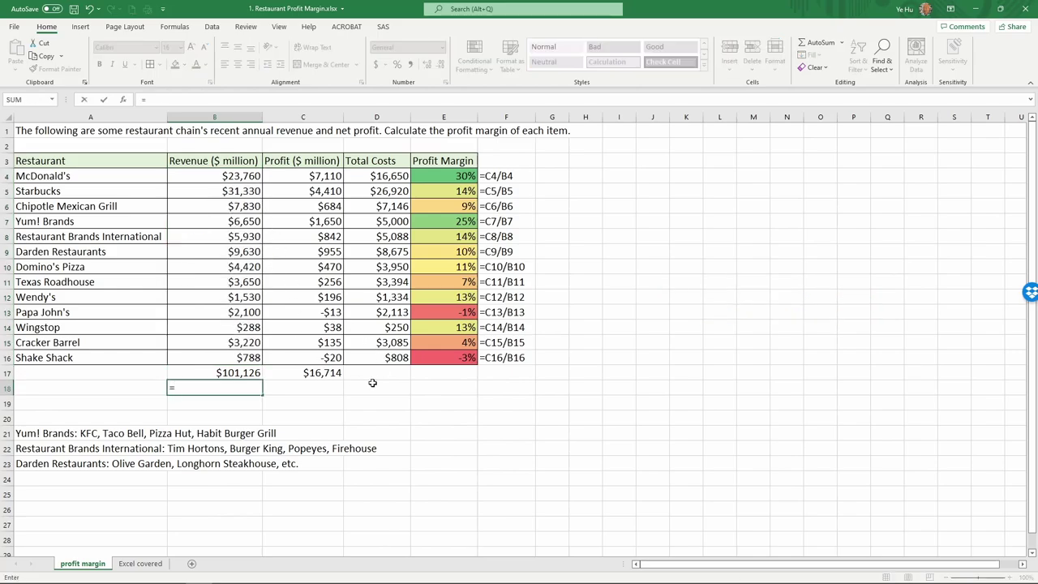
type("sum(")
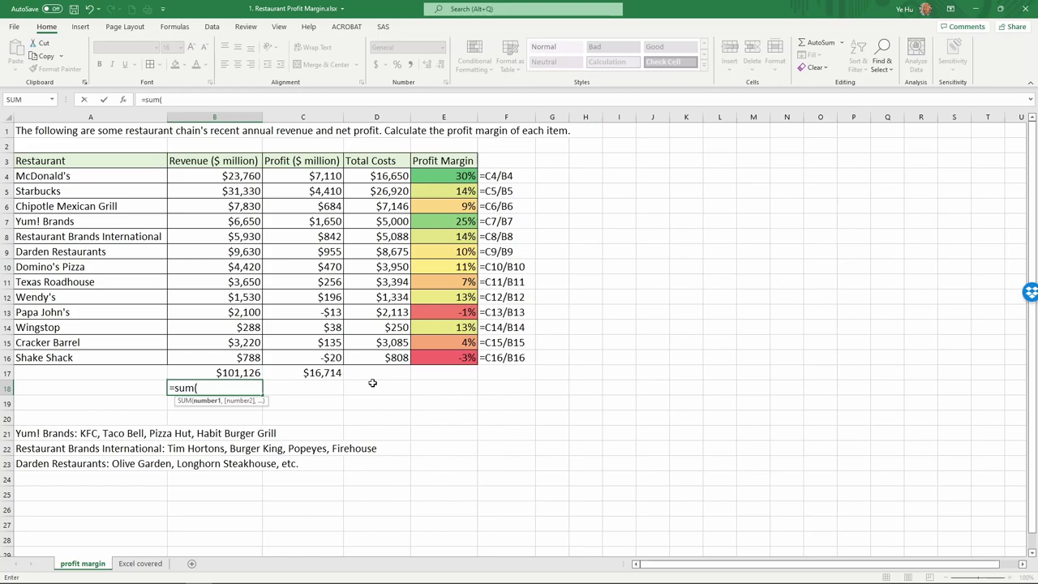
type("revenue")
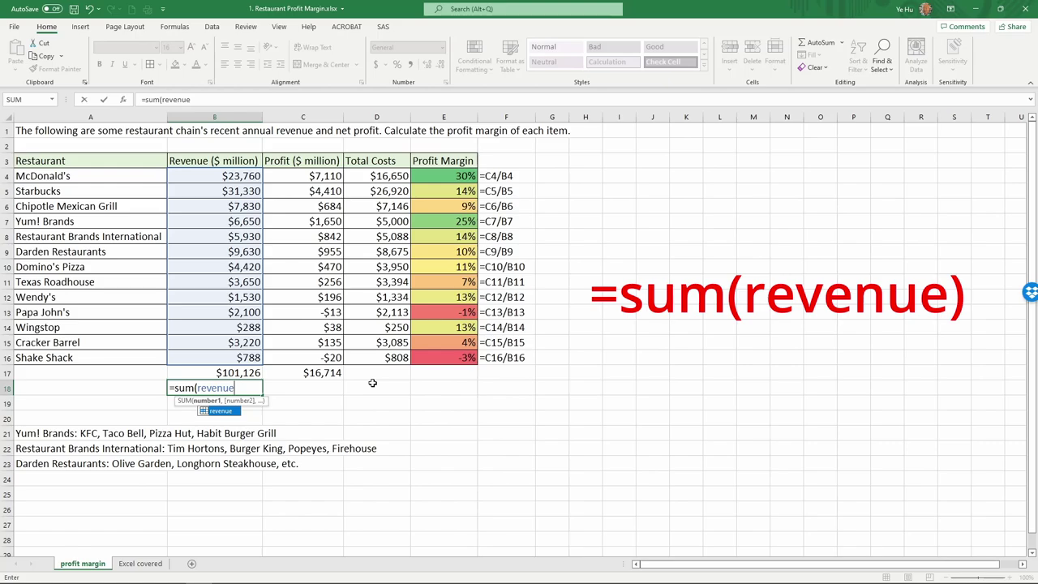
type(")")
key("Return")
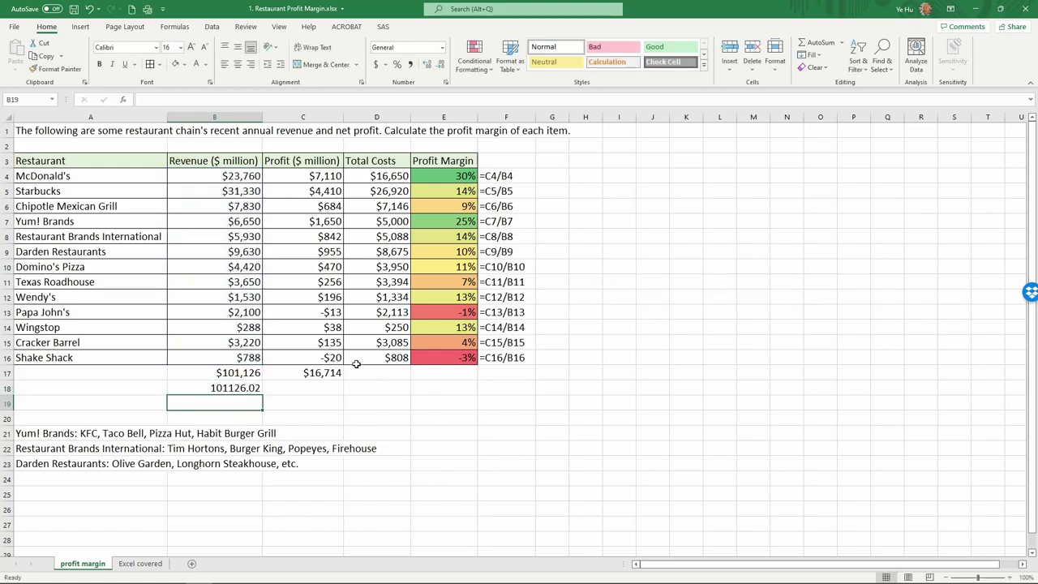
left_click(254, 388)
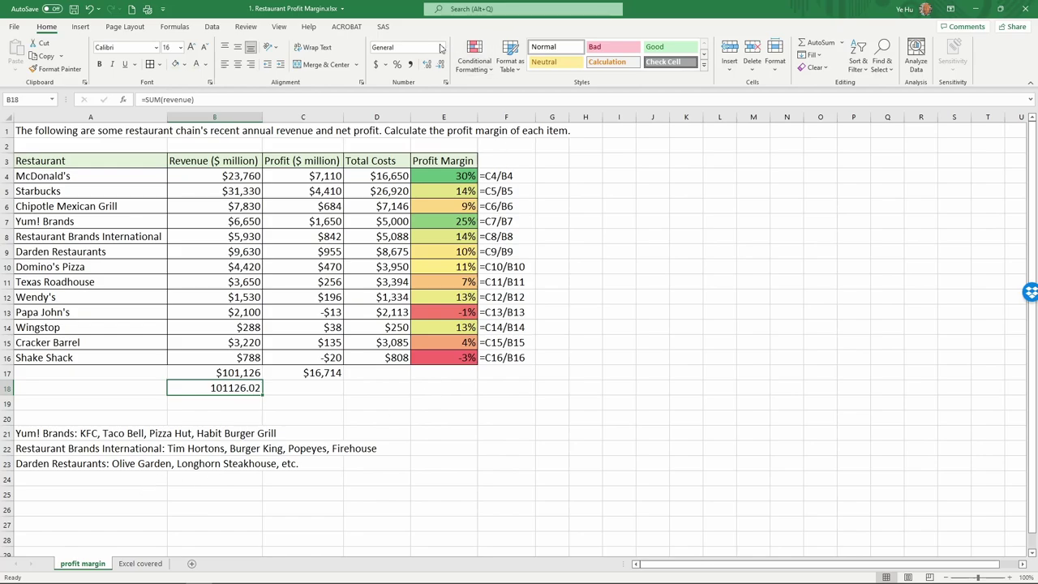
left_click(378, 67)
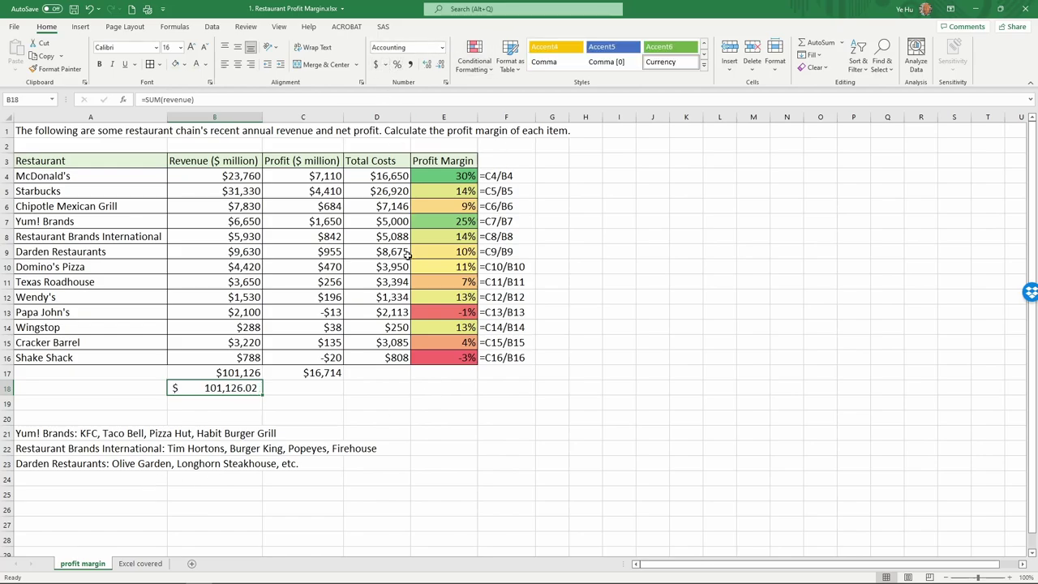
double_click(440, 64)
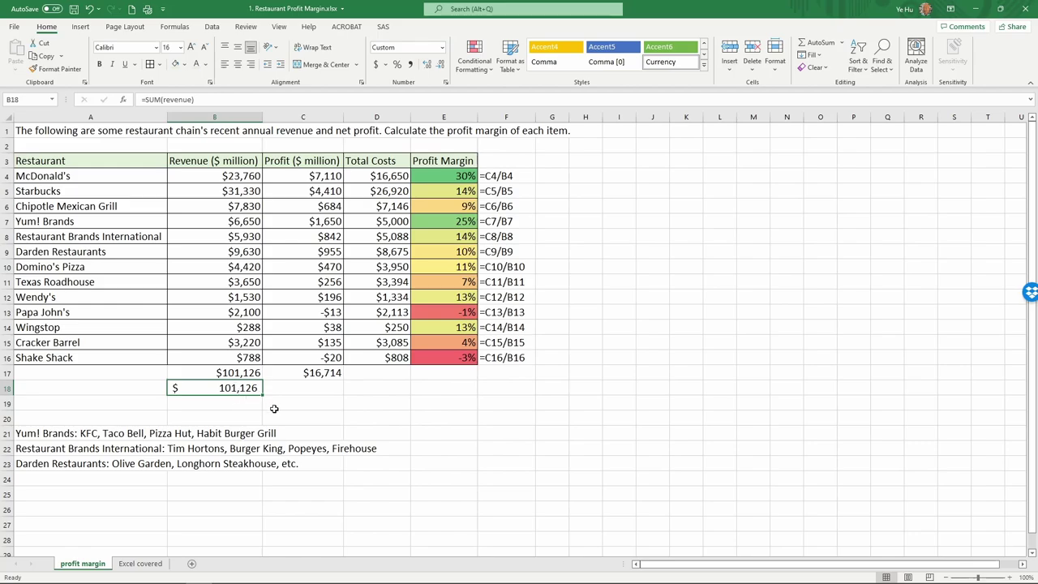
left_click(435, 375)
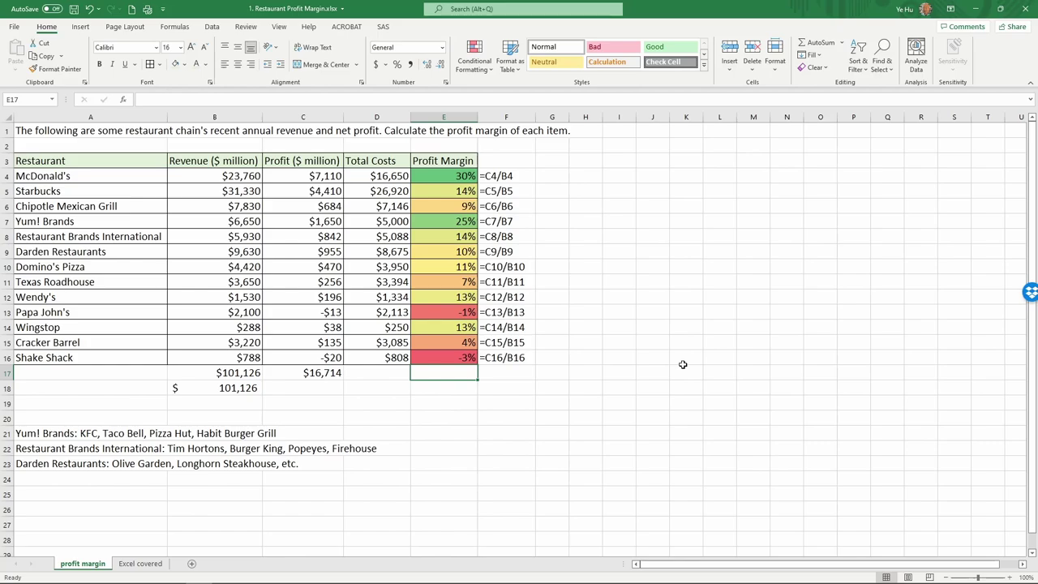
Step: Enter =AVERAGE(E4:E16) in E17 to show the 11% average profit margin
type("=")
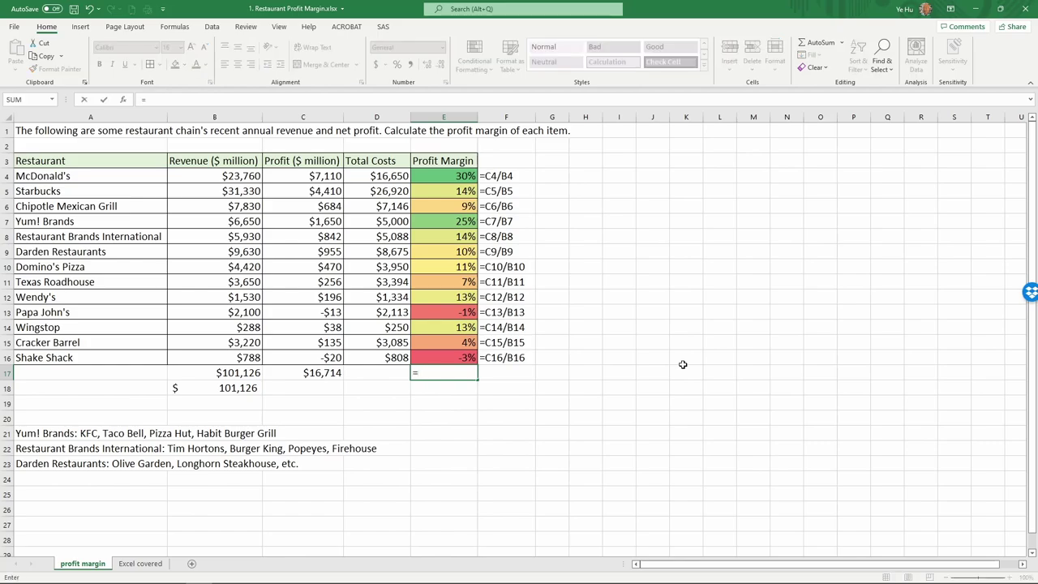
type("average")
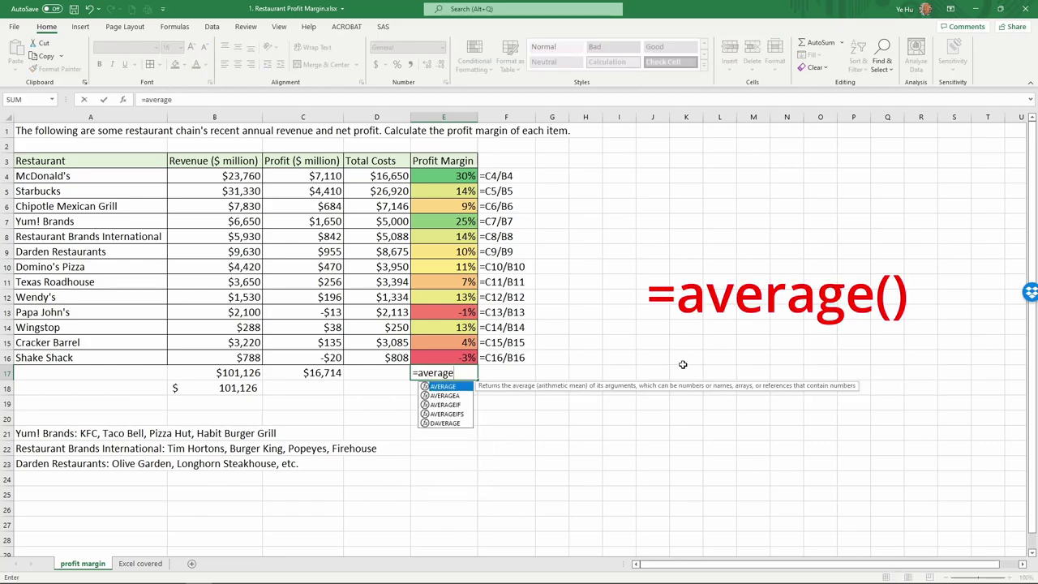
type("(")
left_click_drag(438, 175, 444, 360)
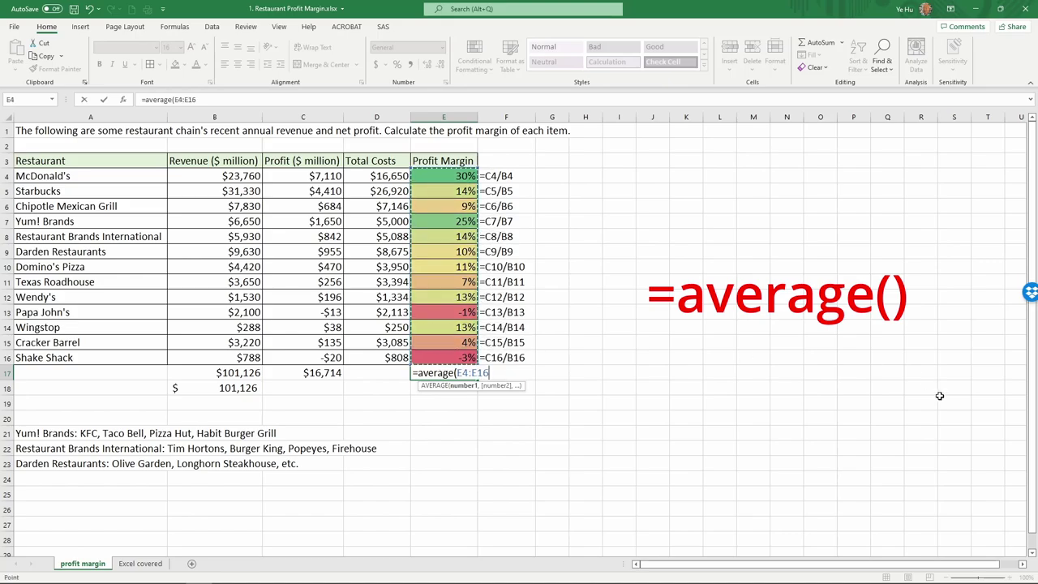
type(")")
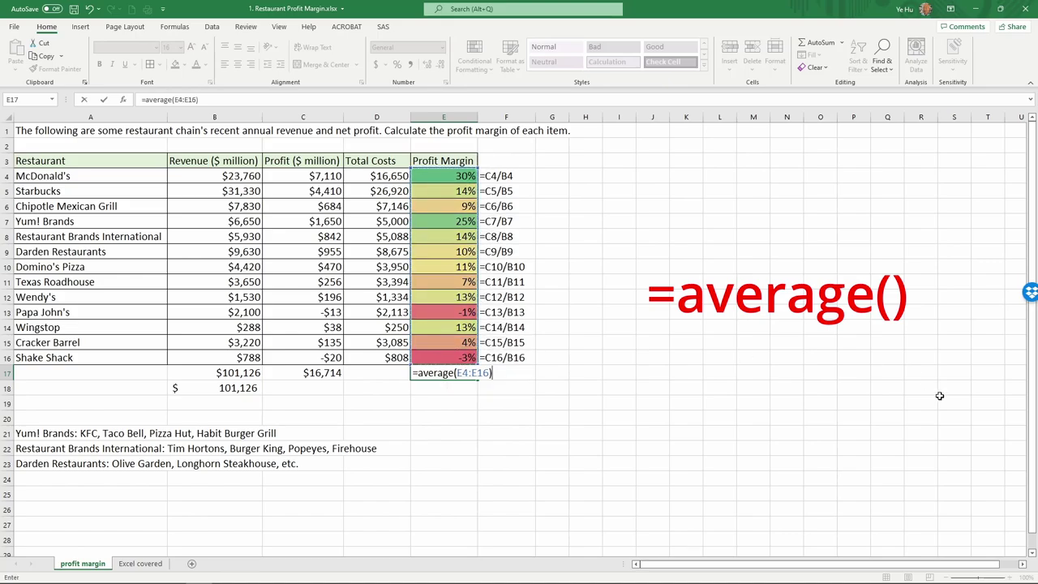
key("Return")
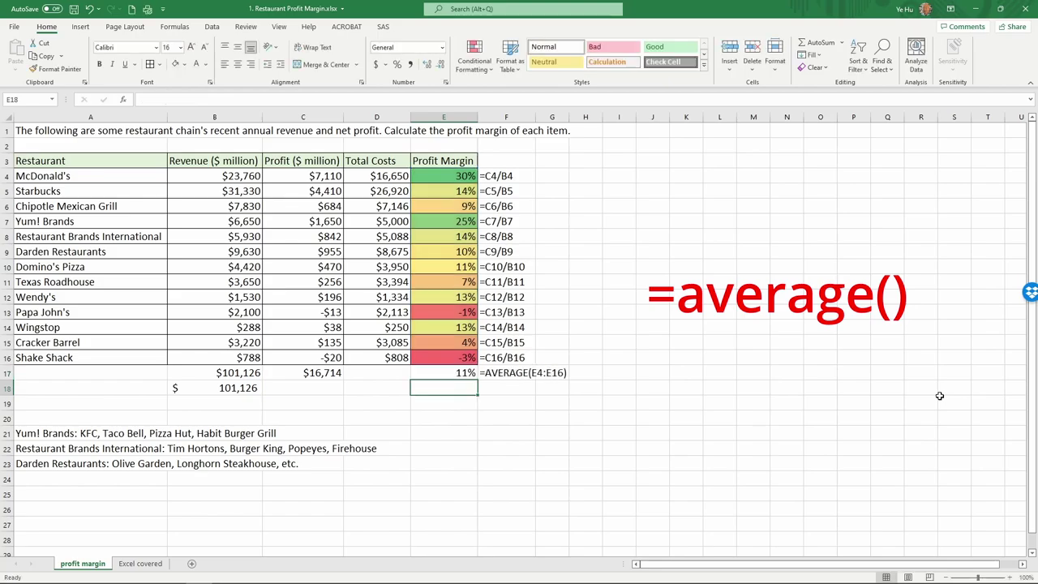
key("Up")
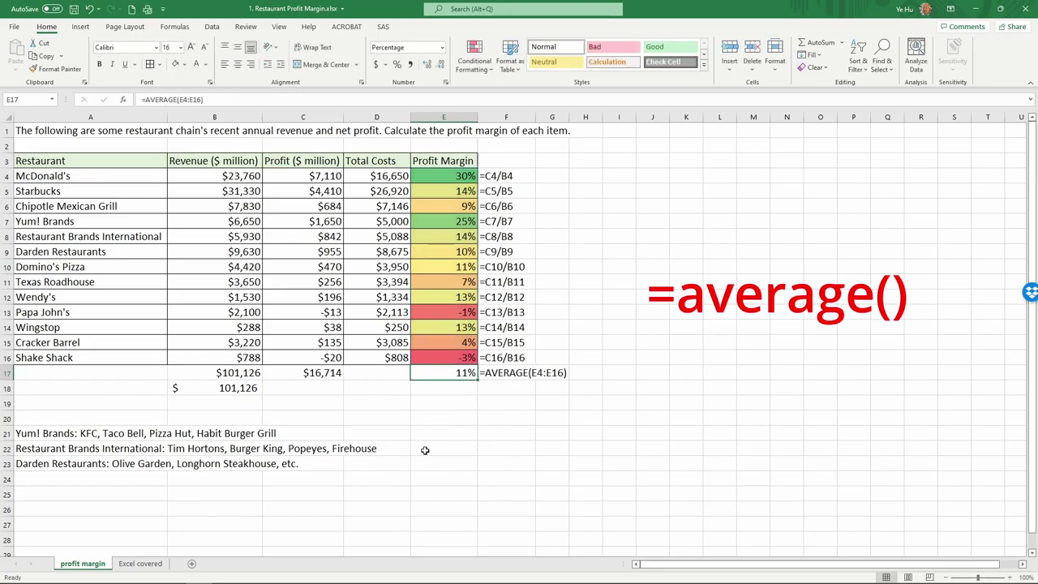